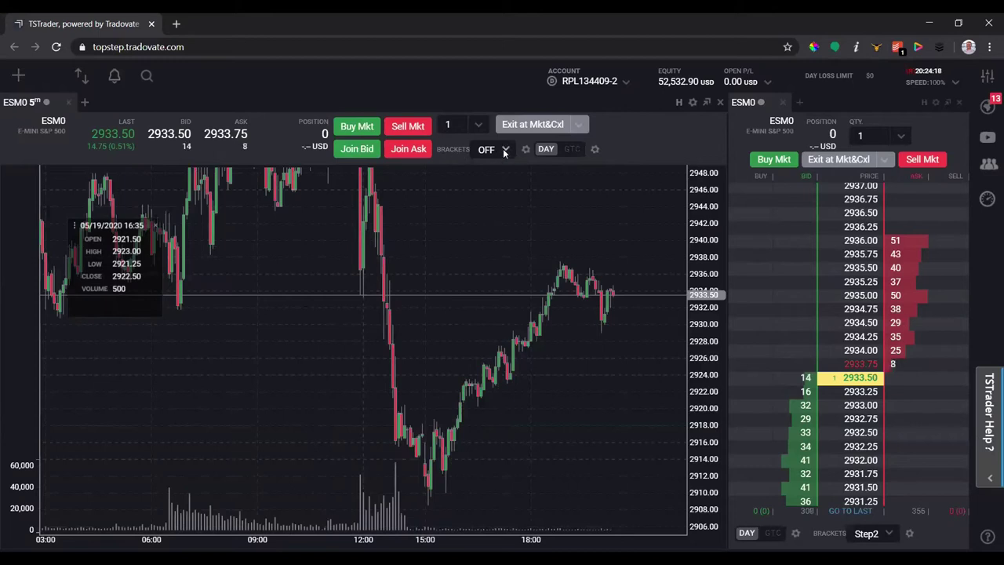
{"action": "left_click", "coordinate": [691, 103]}
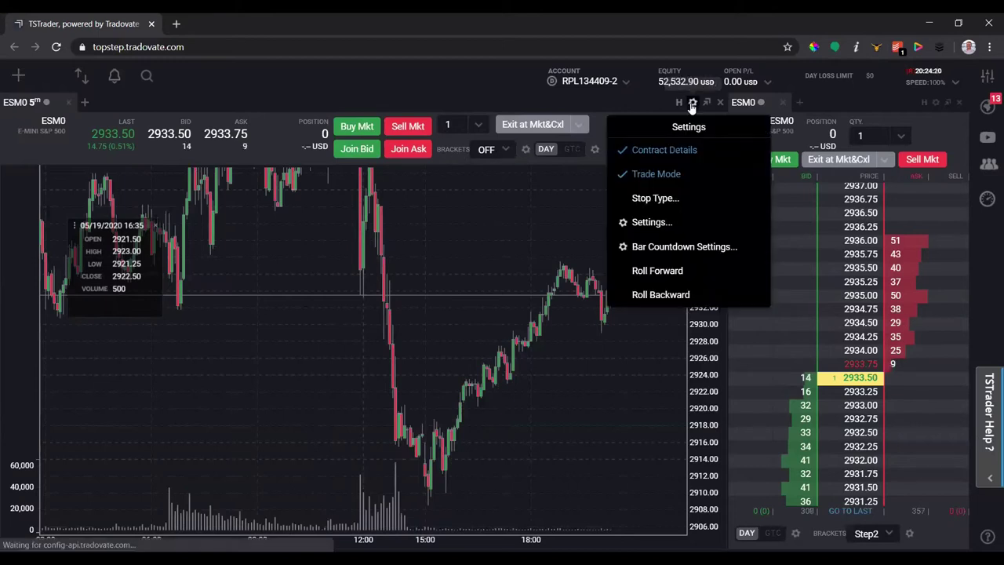
{"action": "left_click", "coordinate": [596, 128]}
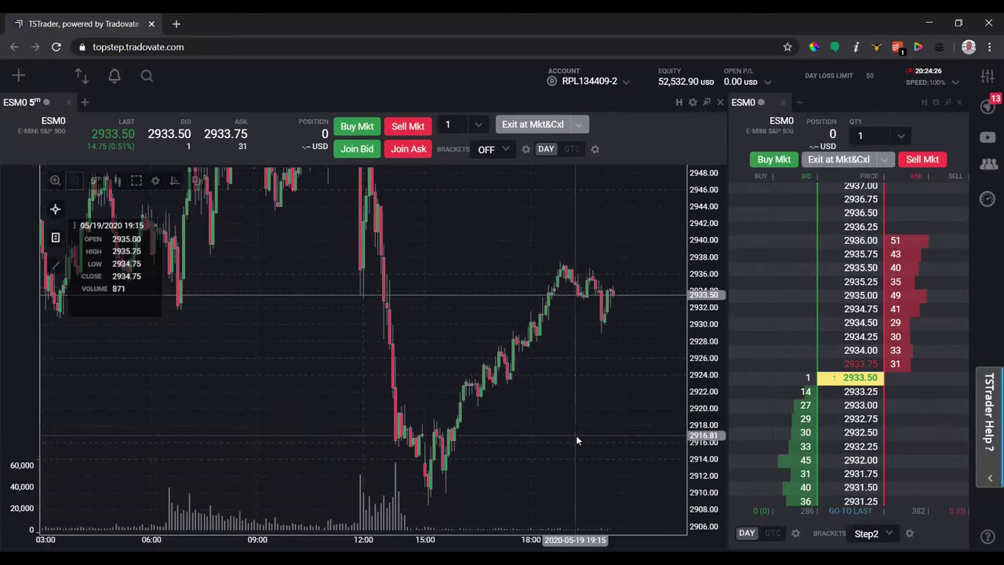
- Place a buy limit order at 2919.50 from the chart with brackets off and cancel it
{"action": "left_click", "coordinate": [565, 417]}
{"action": "left_click", "coordinate": [601, 459]}
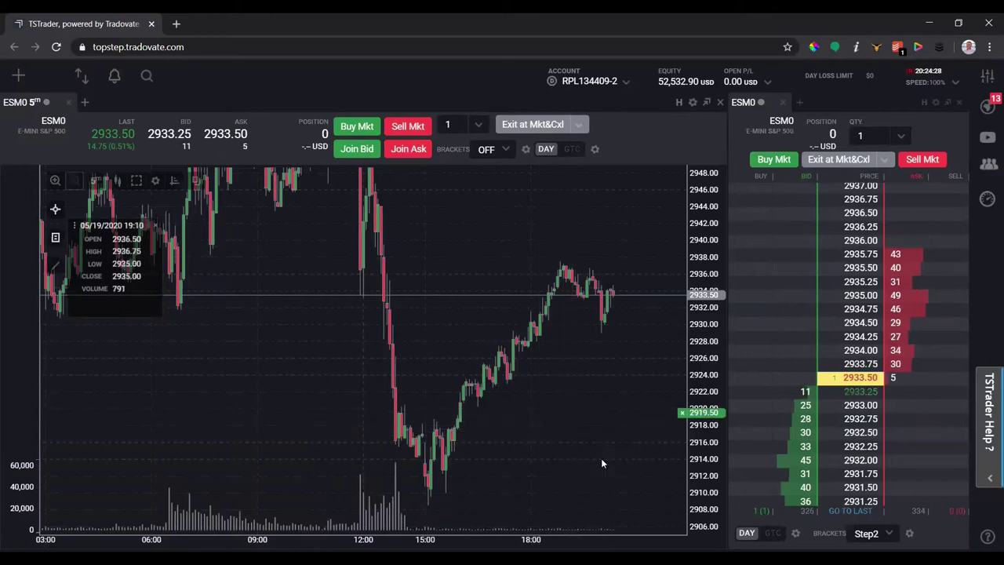
{"action": "left_click", "coordinate": [683, 414]}
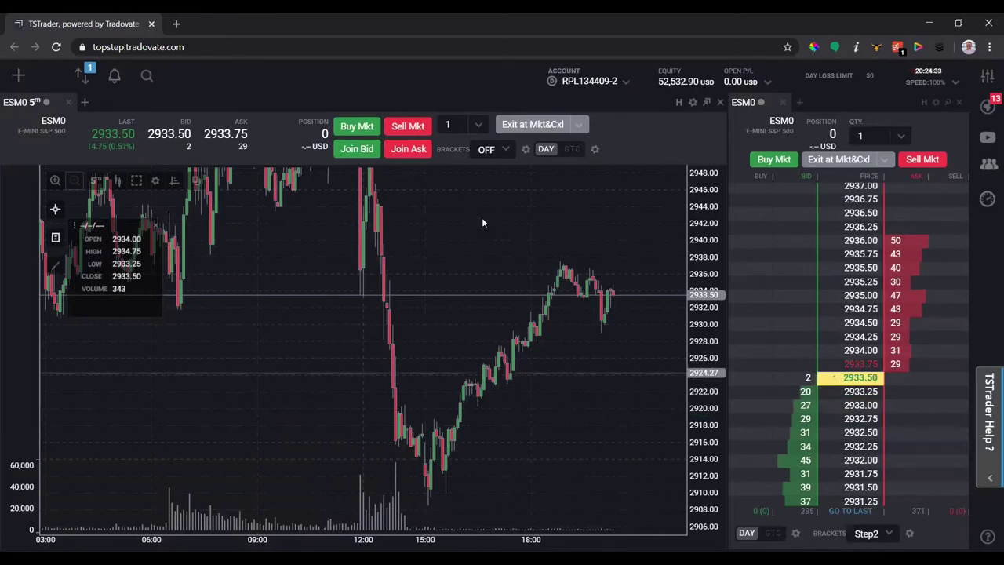
- Create a new bracket named NewOCO in the chart's bracket settings
{"action": "left_click", "coordinate": [497, 149]}
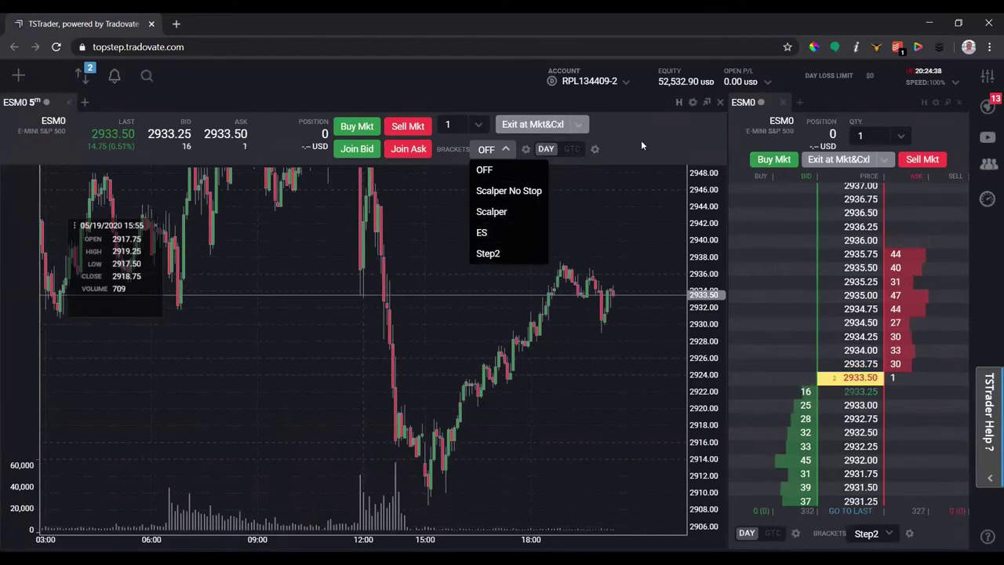
{"action": "left_click", "coordinate": [505, 149]}
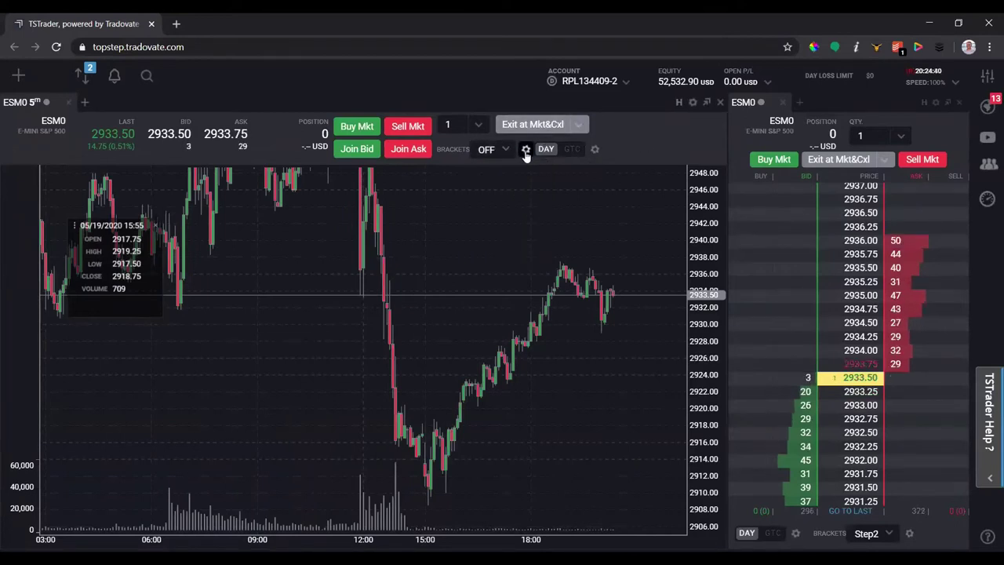
{"action": "left_click", "coordinate": [526, 151]}
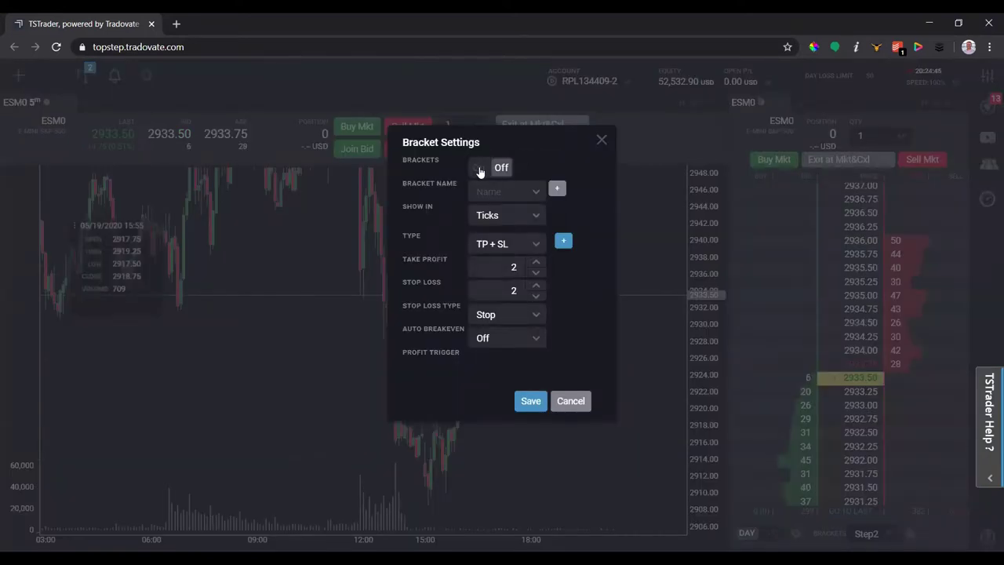
{"action": "left_click", "coordinate": [557, 188]}
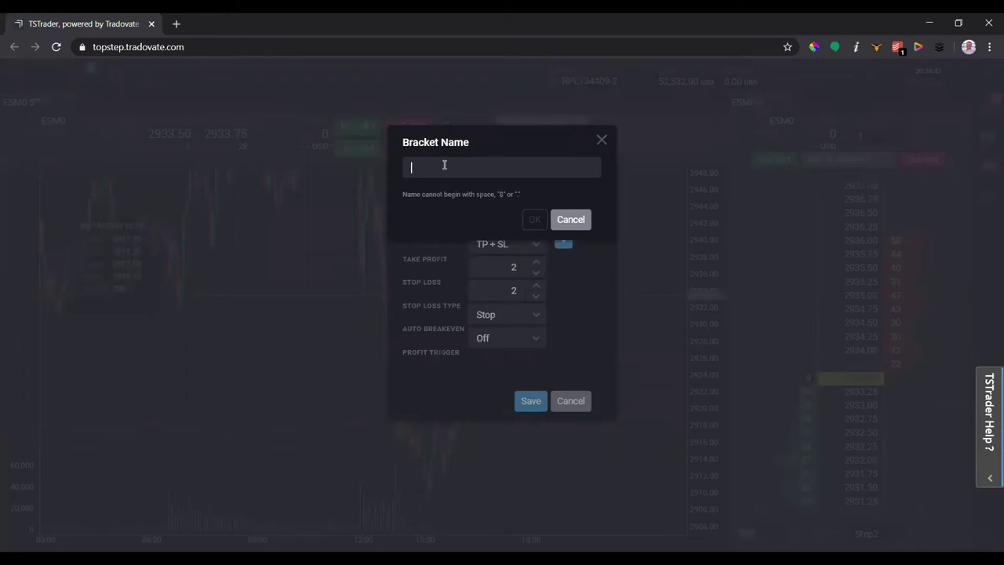
{"action": "type", "text": "NewOCO"}
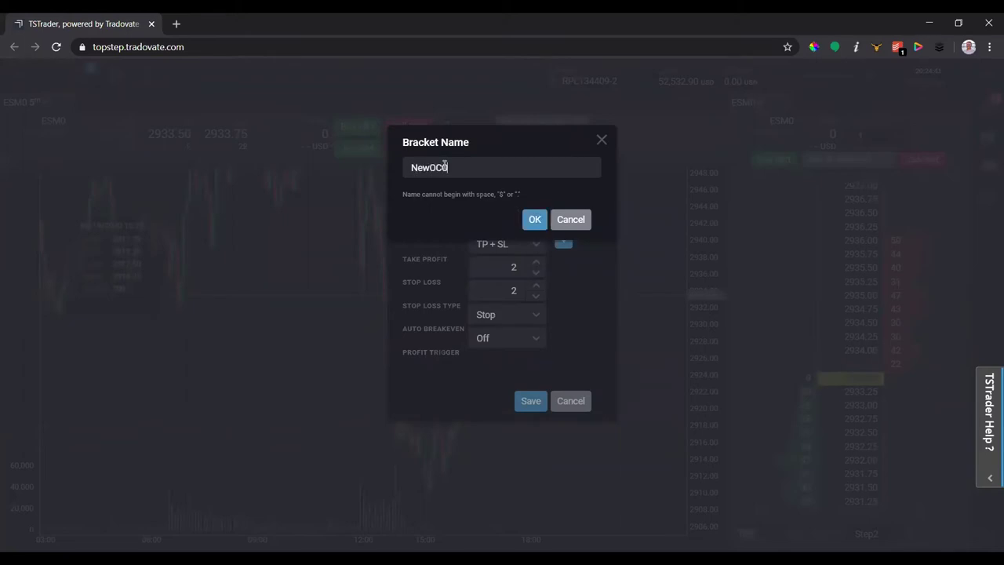
{"action": "left_click", "coordinate": [534, 218]}
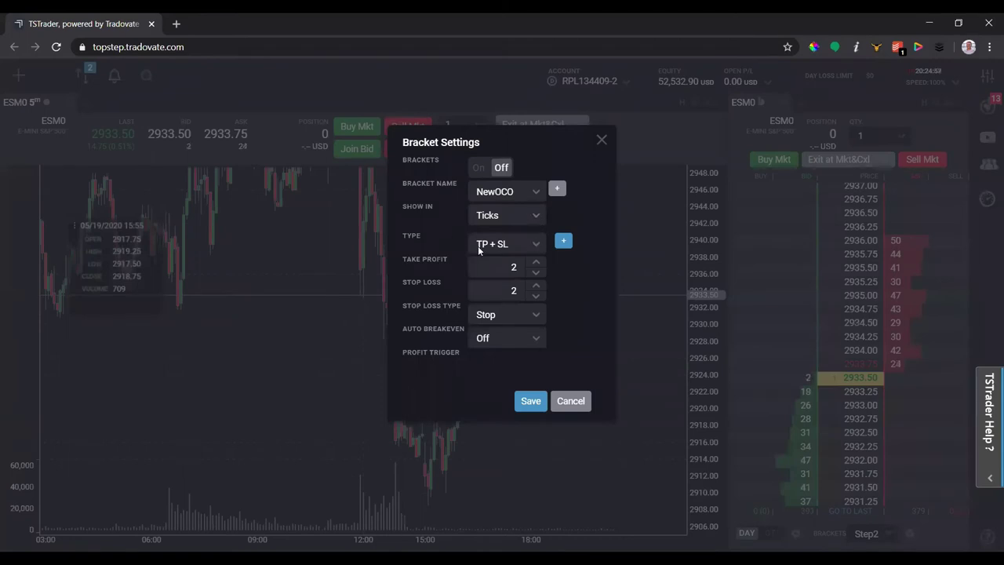
- Set the NewOCO bracket's stop loss to 8 ticks and its take profit to 16 ticks
{"action": "left_click", "coordinate": [535, 246]}
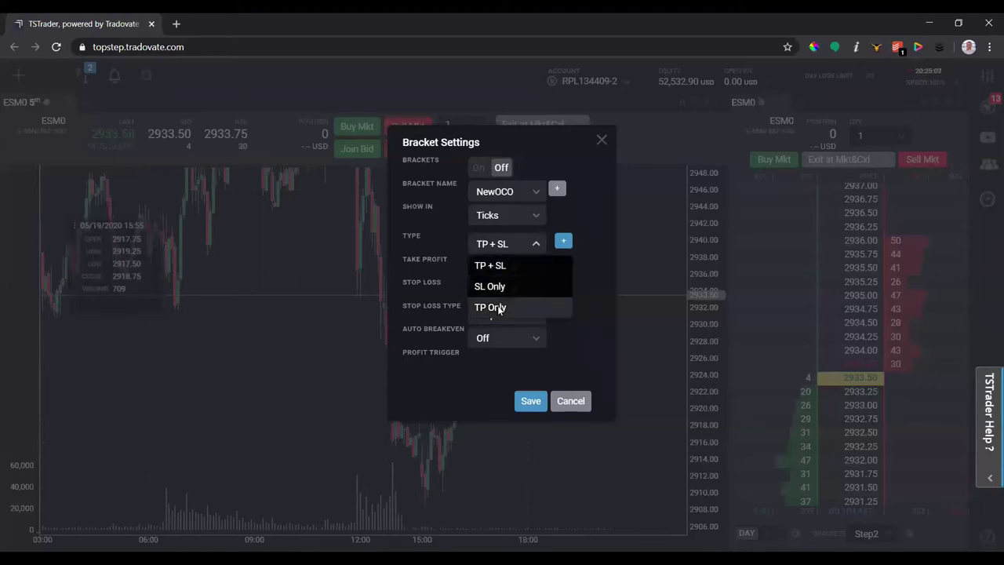
{"action": "left_click", "coordinate": [595, 256]}
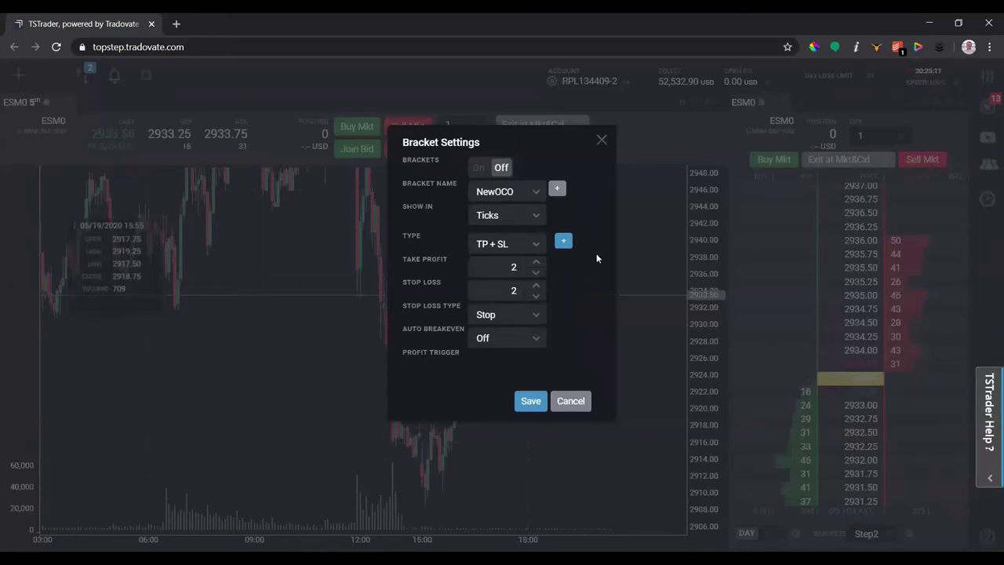
{"action": "double_click", "coordinate": [523, 289]}
{"action": "type", "text": "8"}
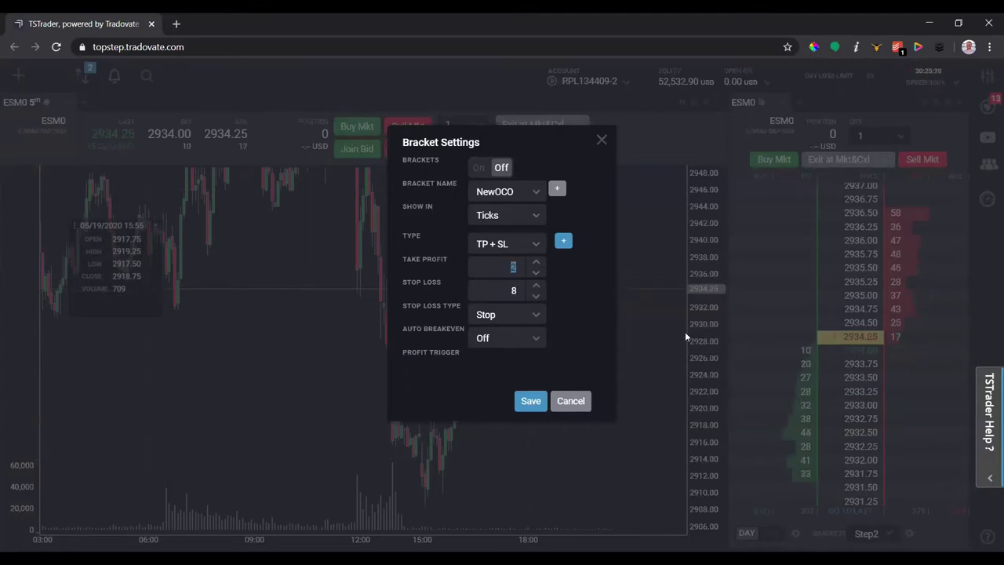
{"action": "type", "text": "16"}
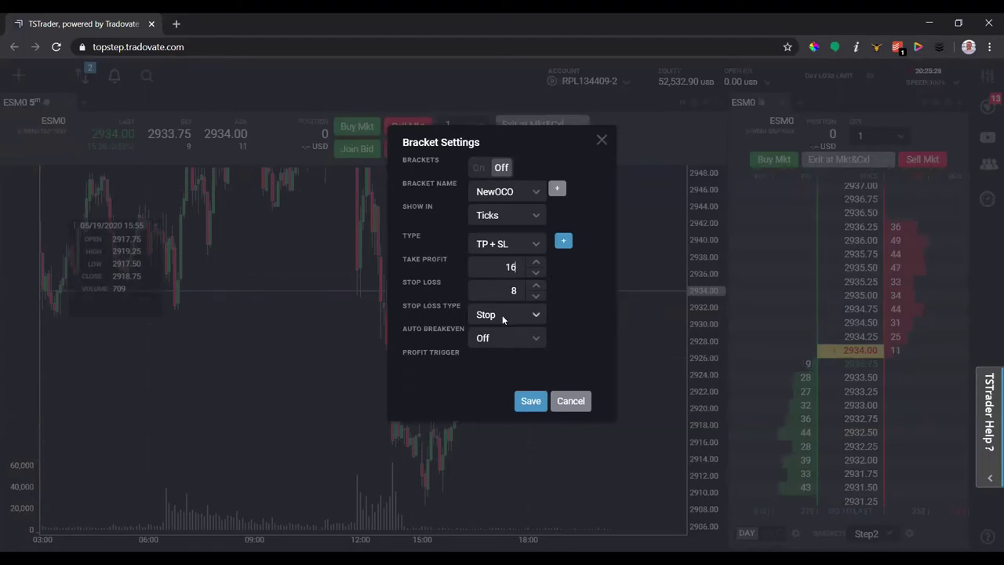
- Turn on auto breakeven for the bracket with a profit trigger of 4 ticks
{"action": "left_click", "coordinate": [511, 339]}
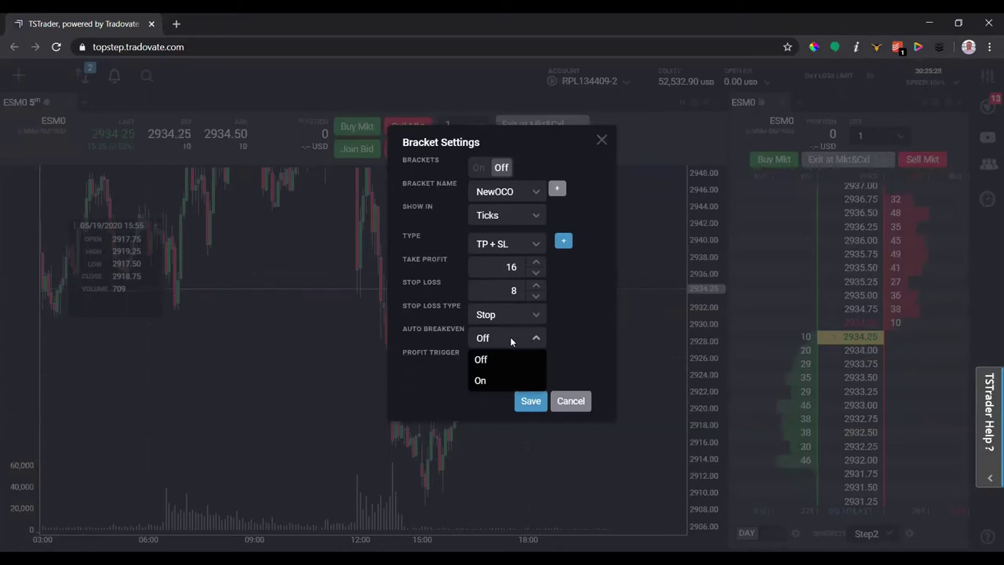
{"action": "left_click", "coordinate": [485, 380]}
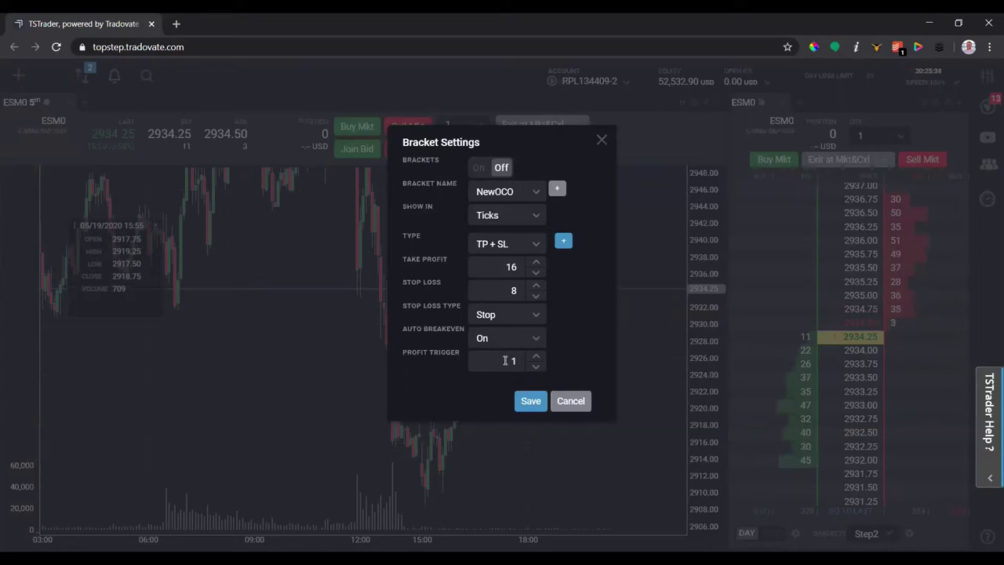
{"action": "left_click", "coordinate": [519, 360]}
{"action": "key", "text": "BackSpace"}
{"action": "type", "text": "4"}
{"action": "double_click", "coordinate": [522, 358]}
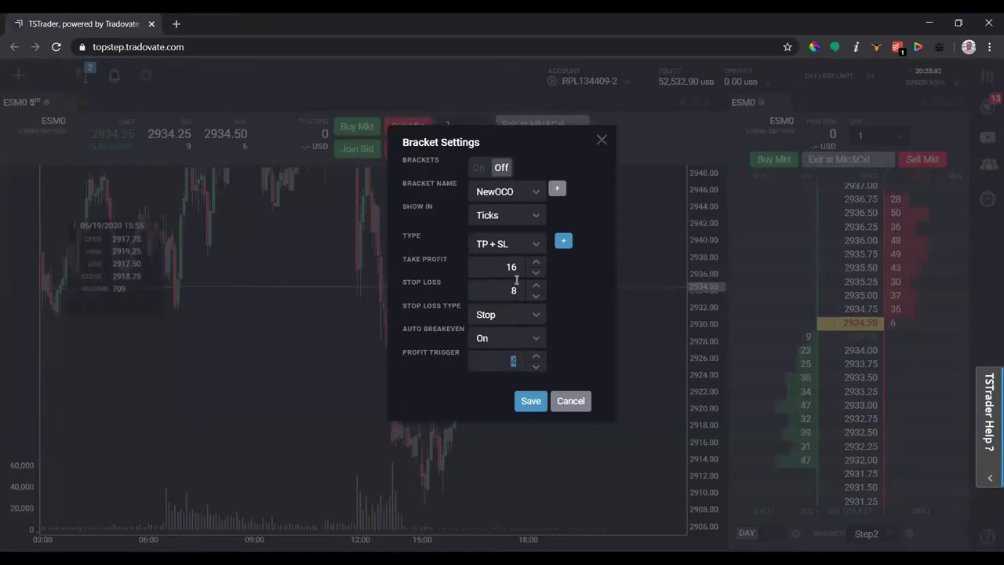
- Turn off auto breakeven and save the NewOCO bracket
{"action": "left_click", "coordinate": [508, 338]}
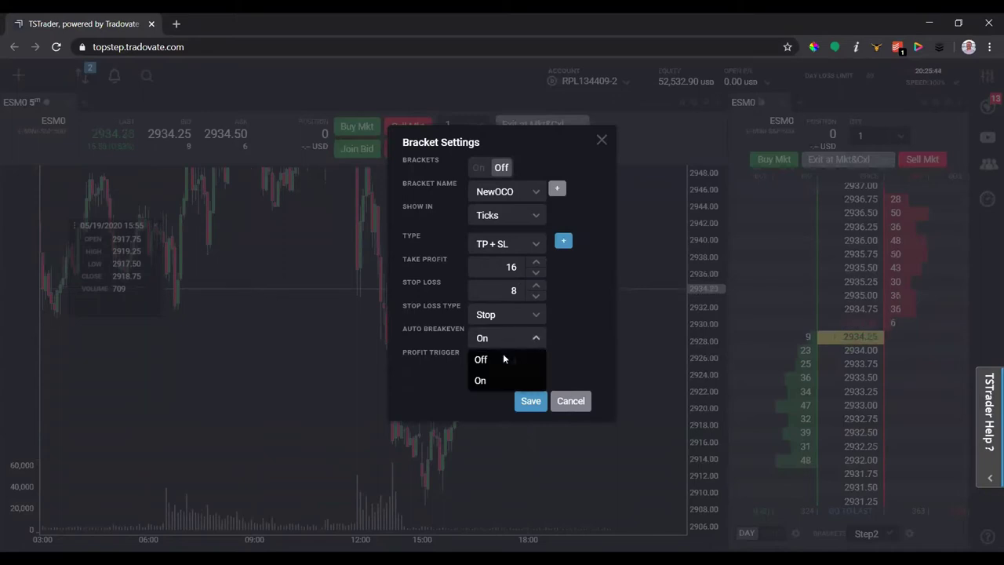
{"action": "left_click", "coordinate": [498, 359]}
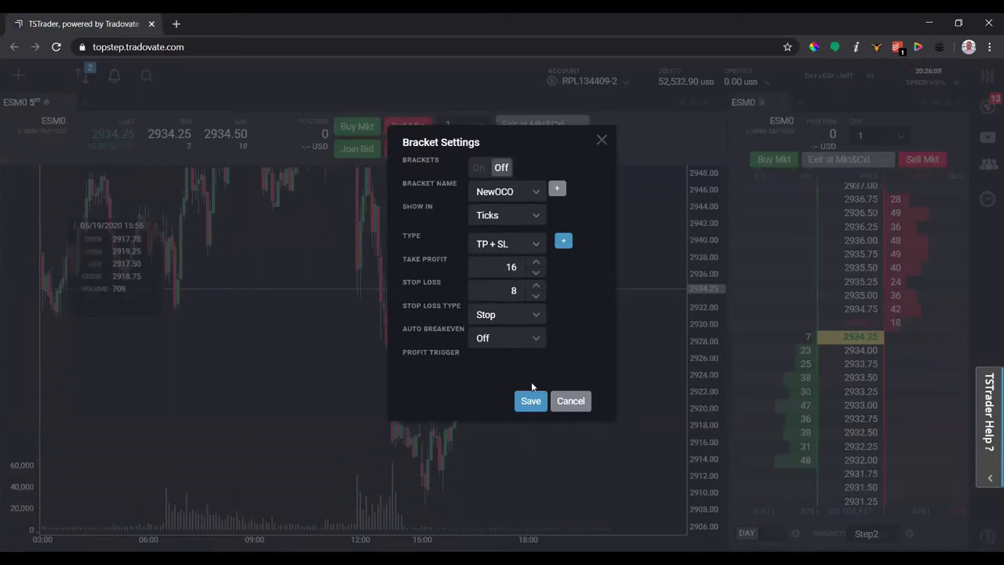
{"action": "left_click", "coordinate": [531, 402]}
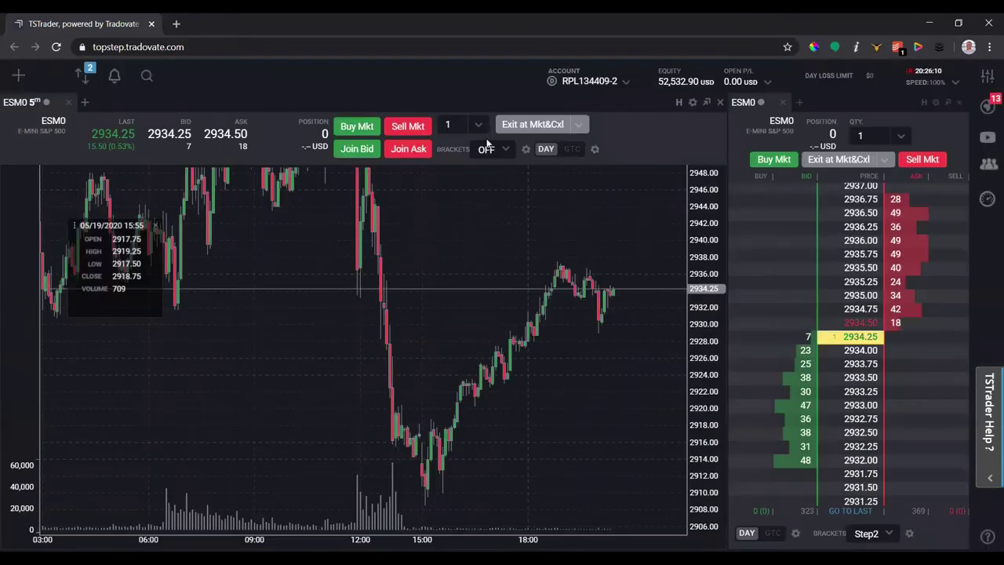
- Select the NewOCO bracket for the chart and place a one-contract buy limit order at 2927.00
{"action": "left_click", "coordinate": [505, 149]}
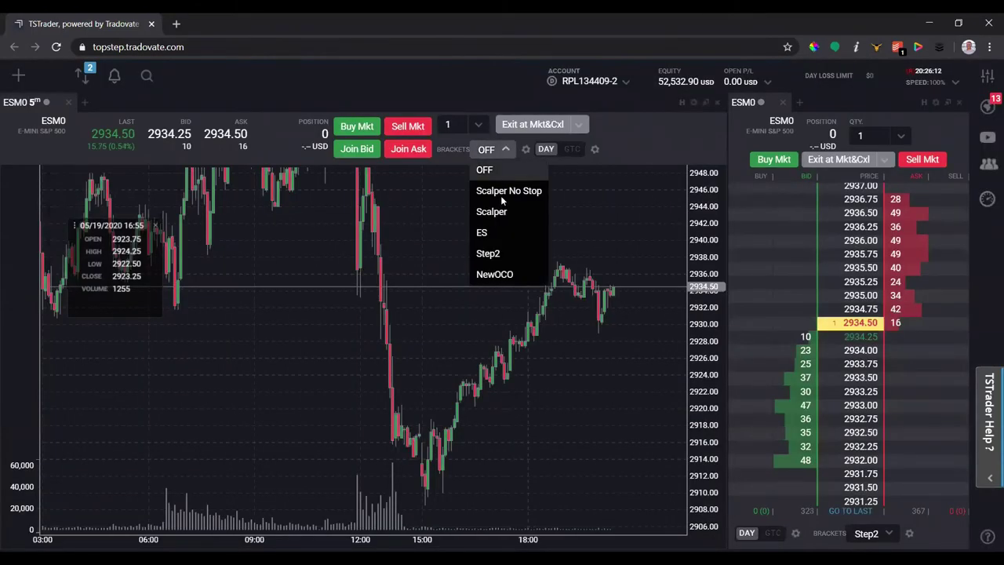
{"action": "left_click", "coordinate": [495, 274]}
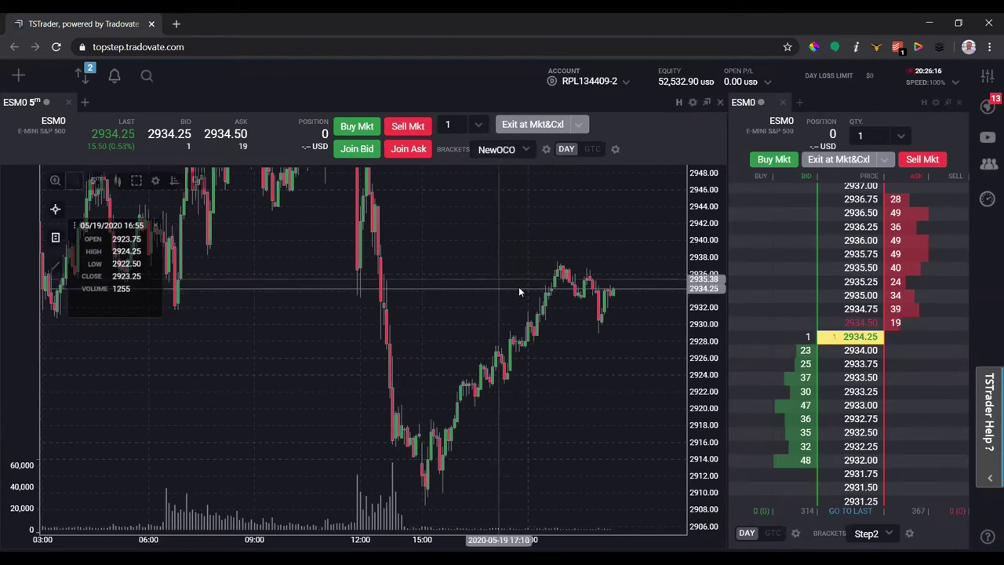
{"action": "left_click", "coordinate": [560, 349]}
{"action": "left_click", "coordinate": [582, 399]}
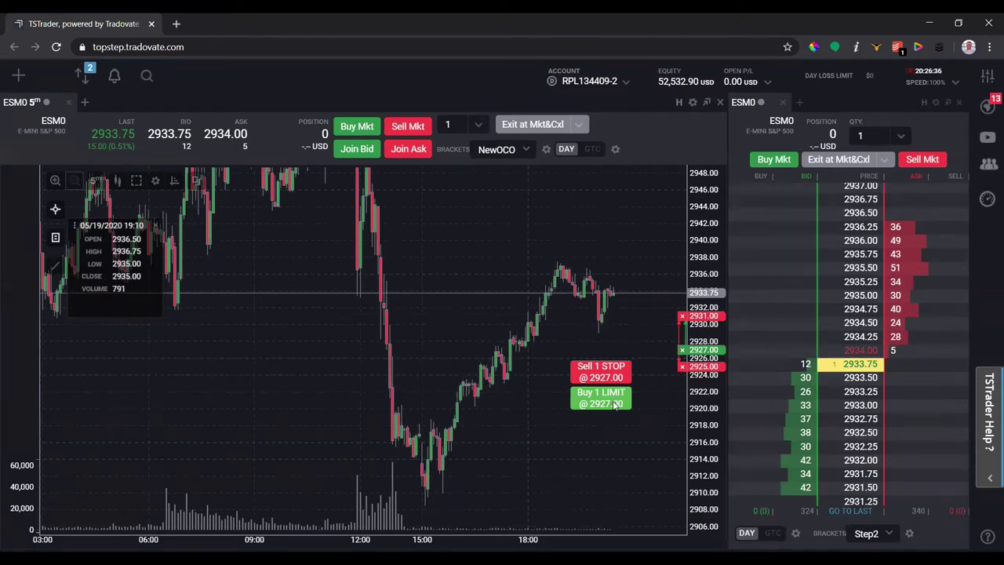
{"action": "left_click", "coordinate": [603, 399]}
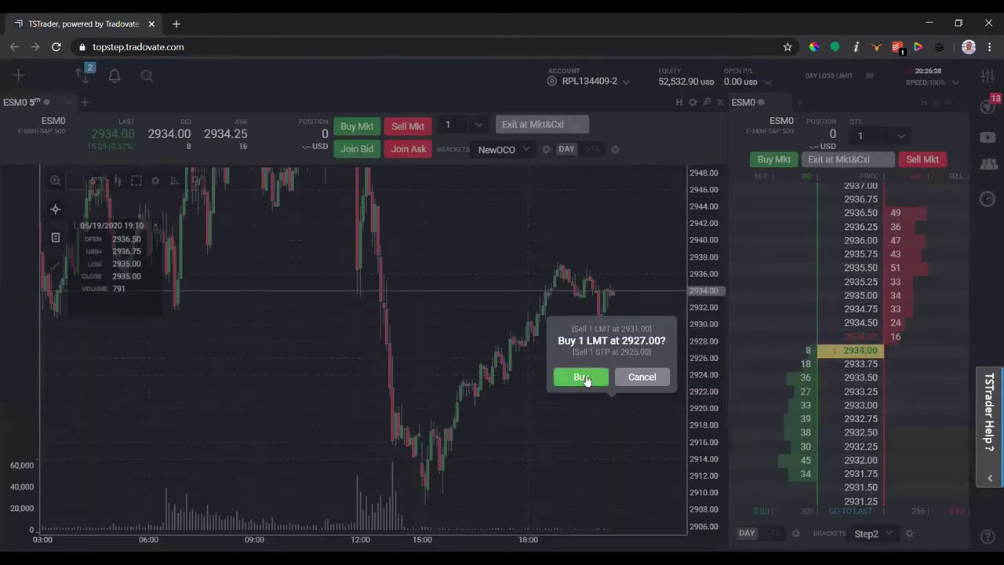
{"action": "left_click", "coordinate": [585, 375]}
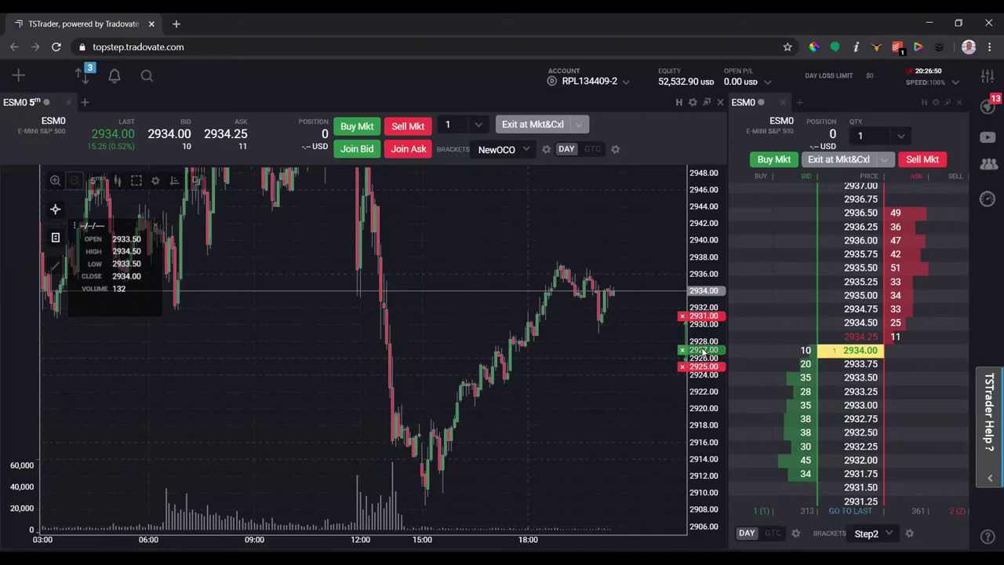
- Move the chart's bracketed buy limit order to 2932.00, and cancel all working ESM0 orders
{"action": "left_click_drag", "start_coordinate": [703, 356], "coordinate": [705, 306]}
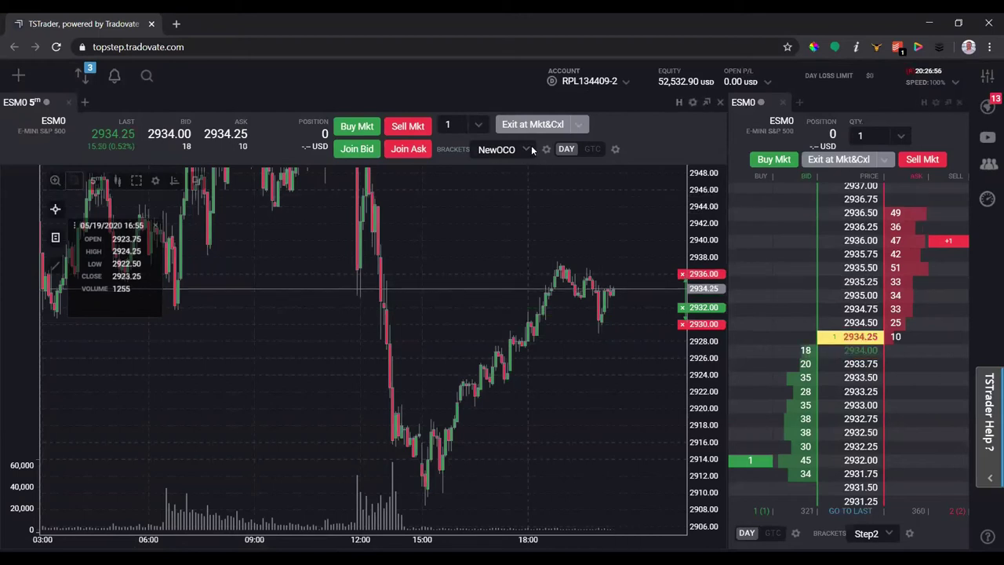
{"action": "left_click", "coordinate": [532, 125]}
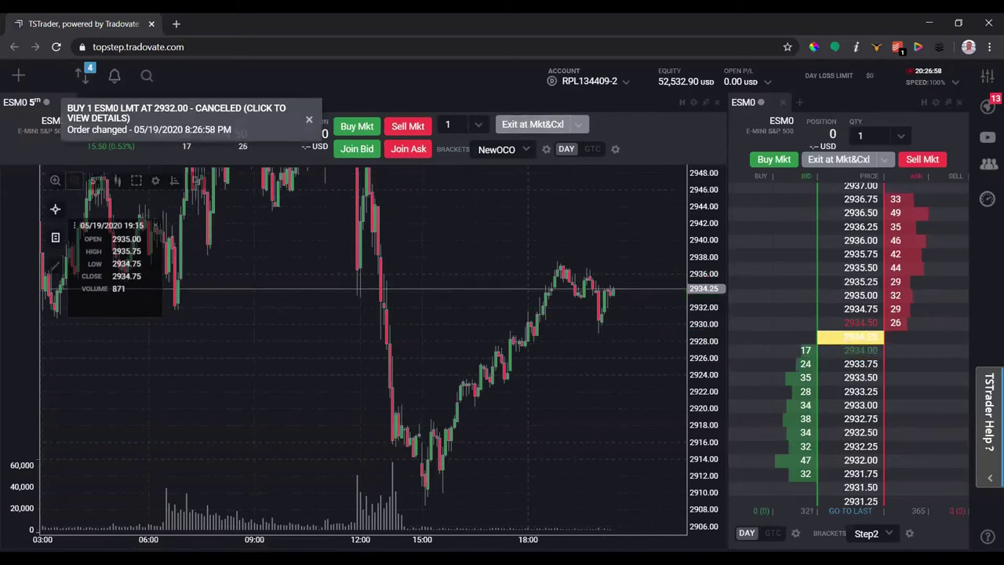
- Select NewOCO for the price ladder, place a one-contract buy limit order at 2934.00, and cancel the orders
{"action": "left_click", "coordinate": [890, 533]}
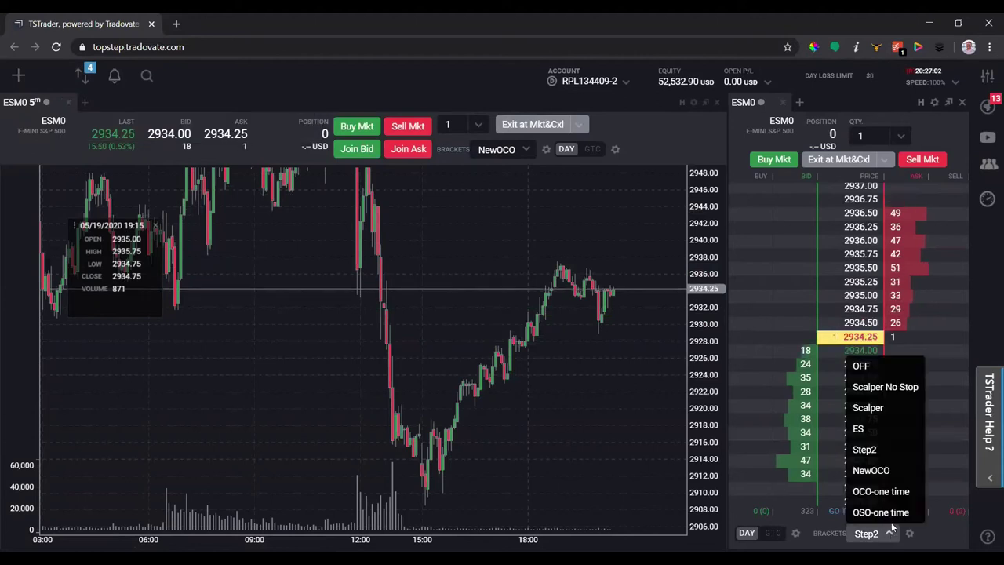
{"action": "left_click", "coordinate": [872, 470]}
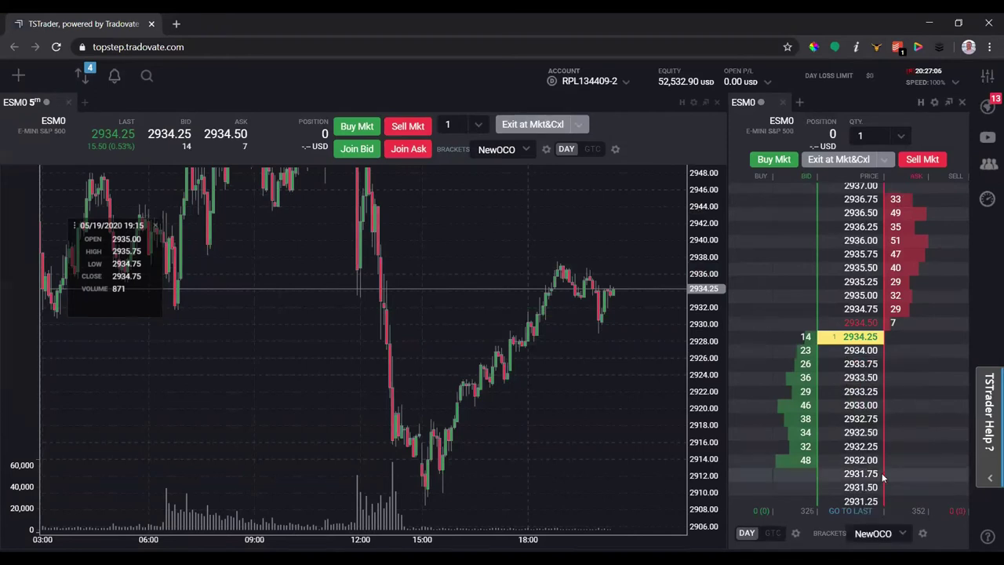
{"action": "left_click", "coordinate": [803, 354]}
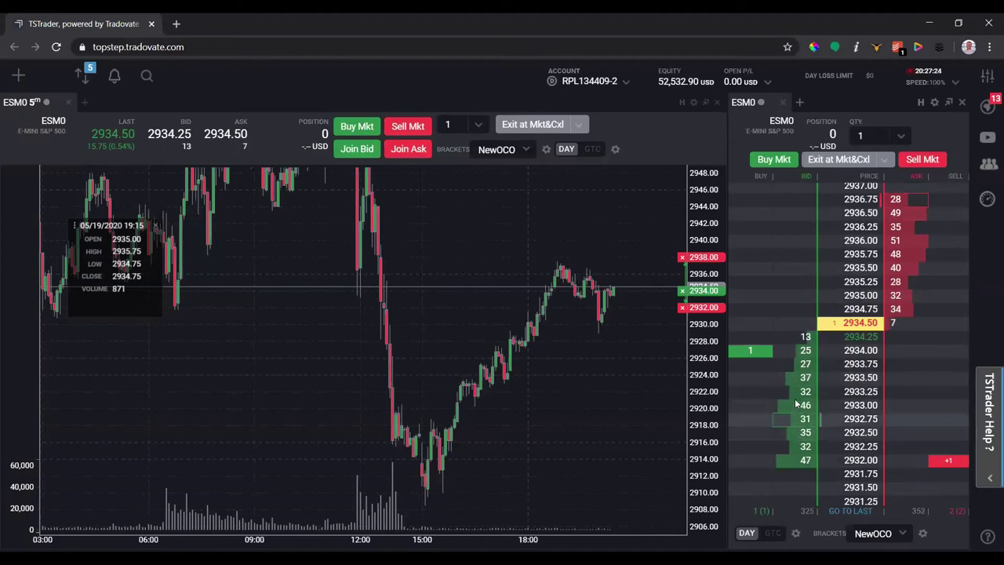
{"action": "left_click", "coordinate": [829, 161]}
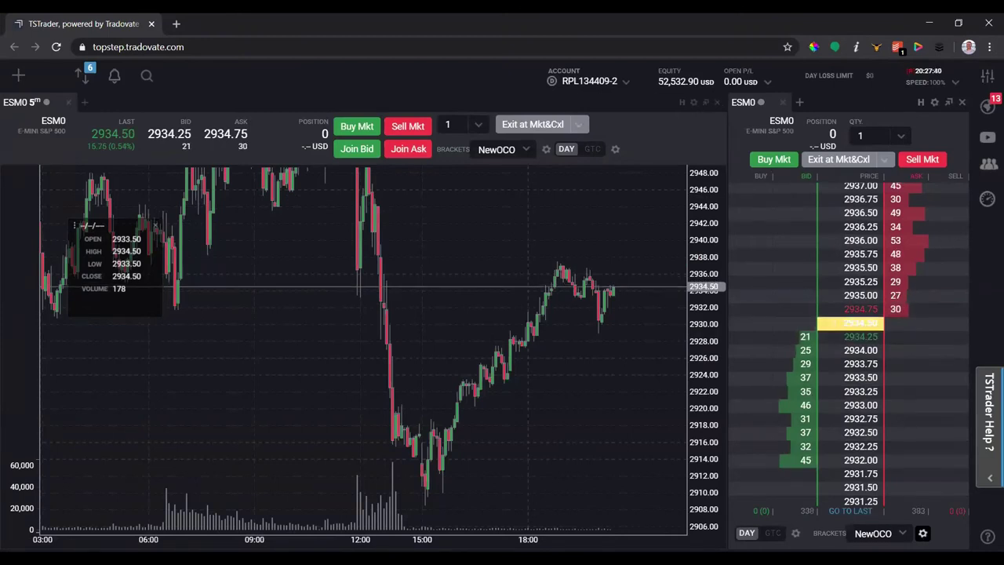
- Add a second target to the price ladder's NewOCO bracket and set Target #1's take profit to 8 ticks
{"action": "left_click", "coordinate": [923, 533]}
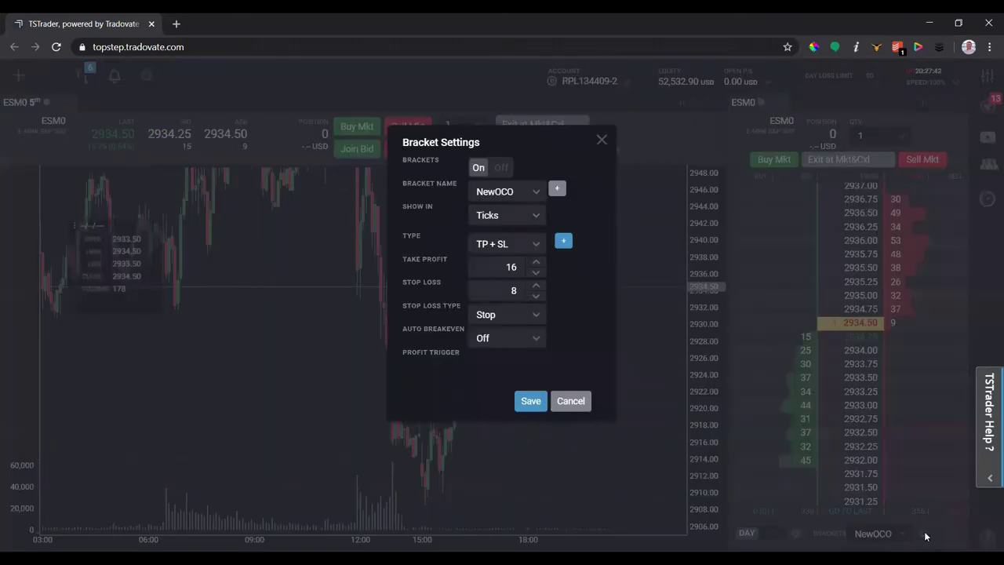
{"action": "left_click", "coordinate": [563, 242]}
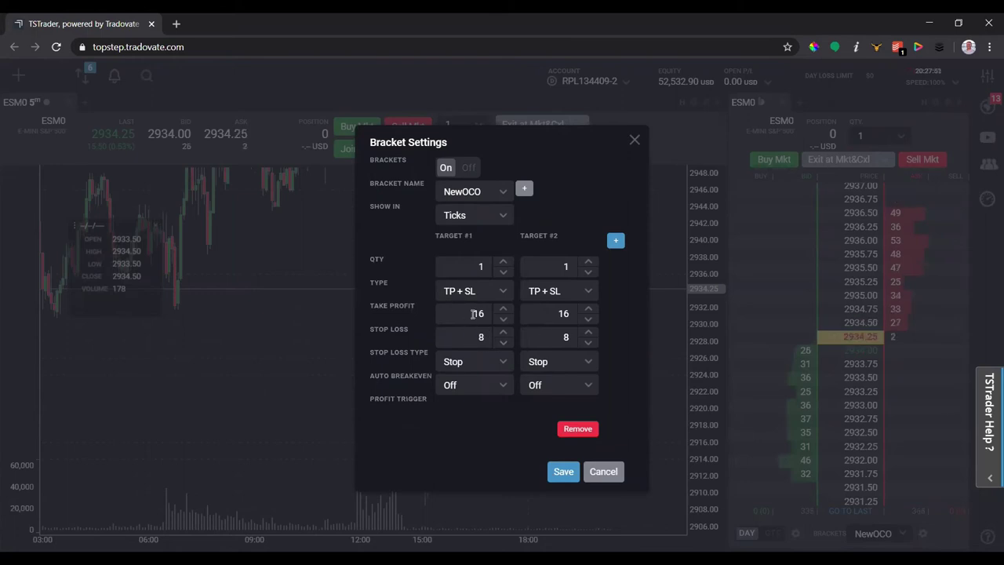
{"action": "double_click", "coordinate": [475, 314]}
{"action": "type", "text": "8"}
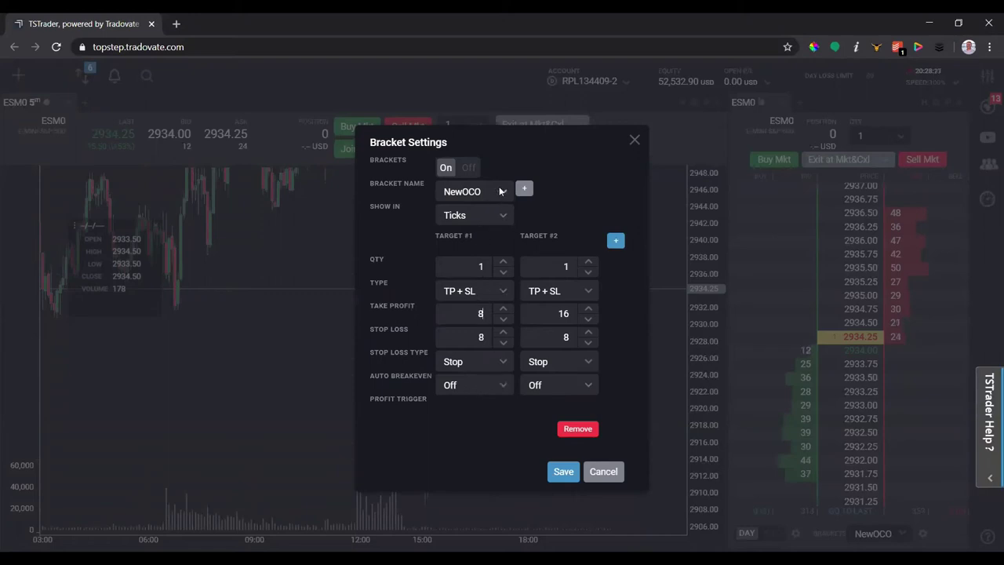
- Name the two-target configuration as a new bracket called 2 Targets and save the bracket settings
{"action": "left_click", "coordinate": [503, 192]}
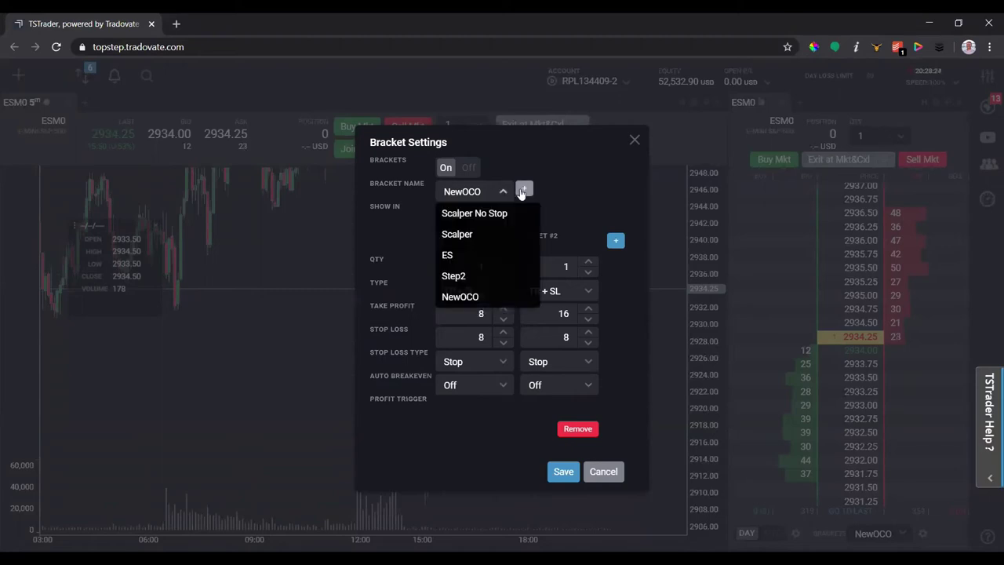
{"action": "left_click", "coordinate": [524, 188]}
{"action": "left_click_drag", "start_coordinate": [462, 167], "coordinate": [402, 167]}
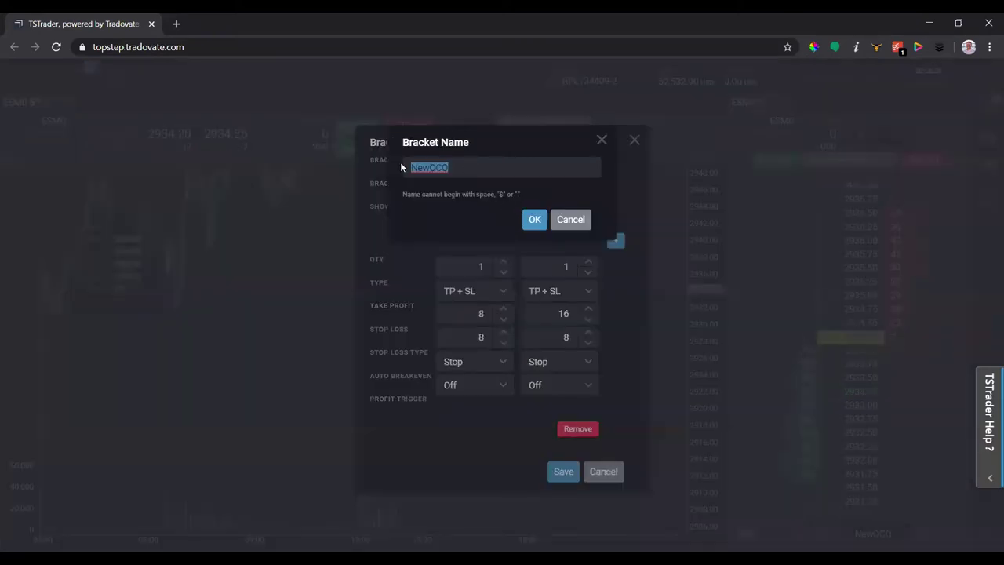
{"action": "type", "text": "OC"}
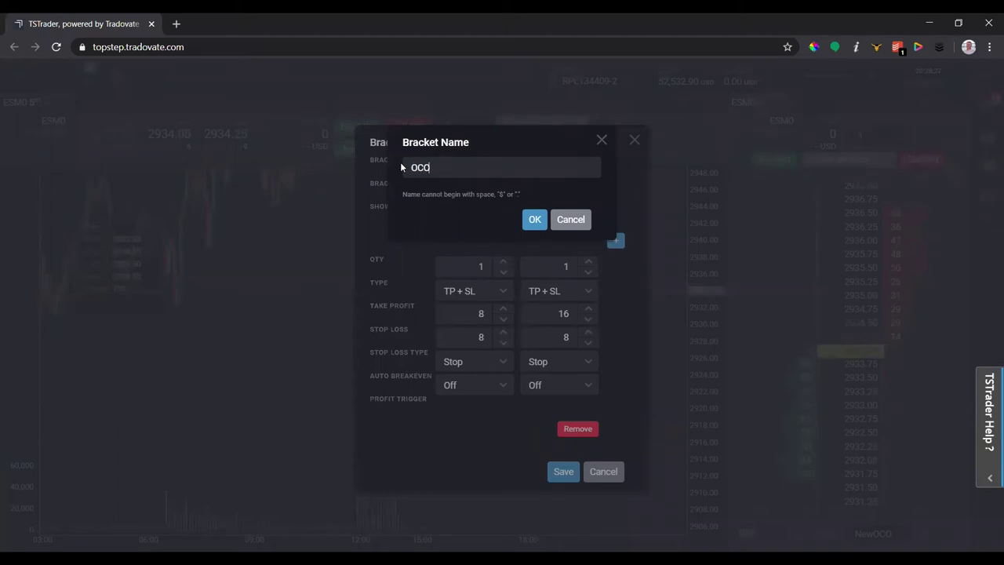
{"action": "key", "text": "BackSpace"}
{"action": "key", "text": "BackSpace"}
{"action": "type", "text": "2 Targets"}
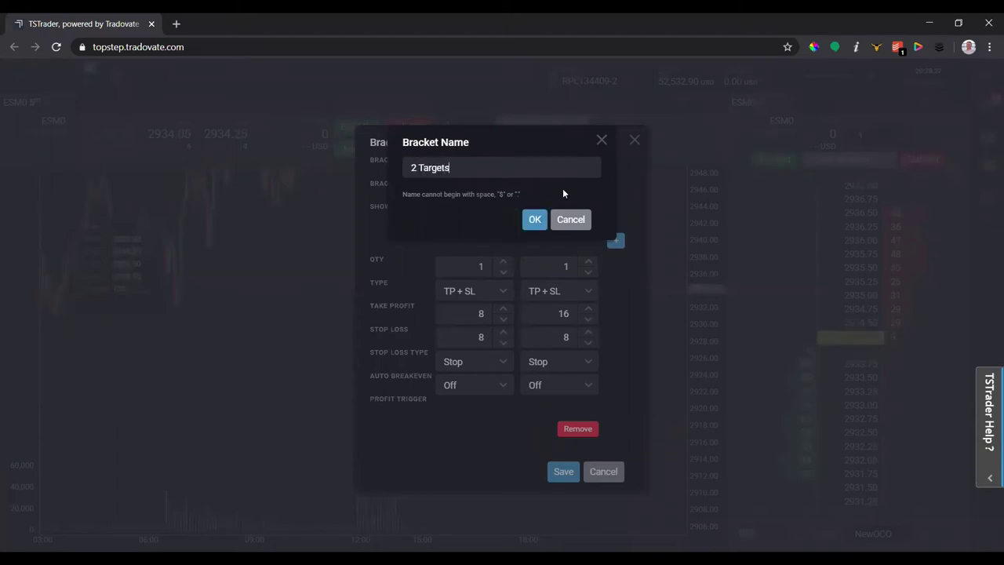
{"action": "left_click", "coordinate": [532, 218]}
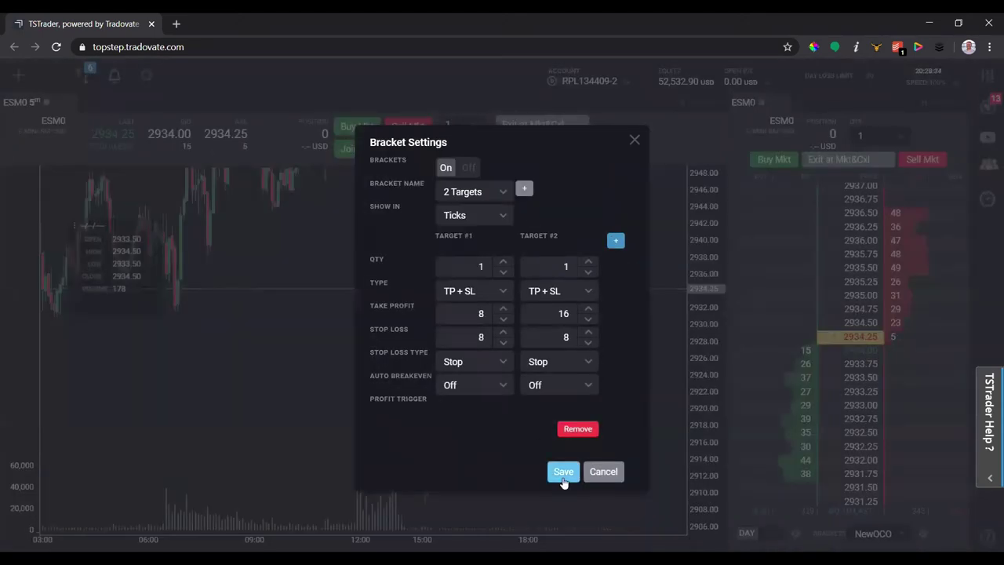
{"action": "left_click", "coordinate": [562, 474]}
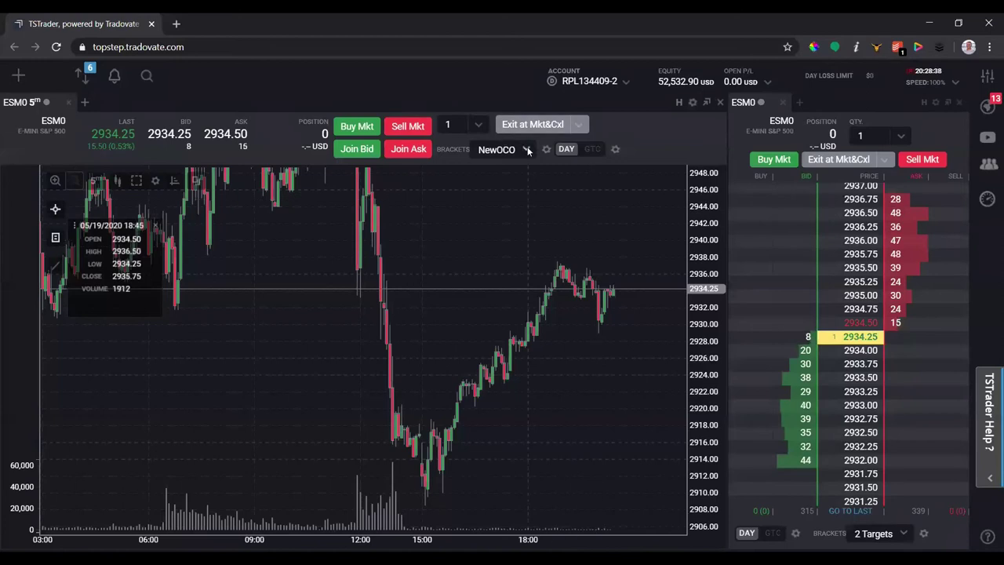
- Select the 2 Targets bracket for the chart and set the chart's order quantity to 2
{"action": "left_click", "coordinate": [503, 149]}
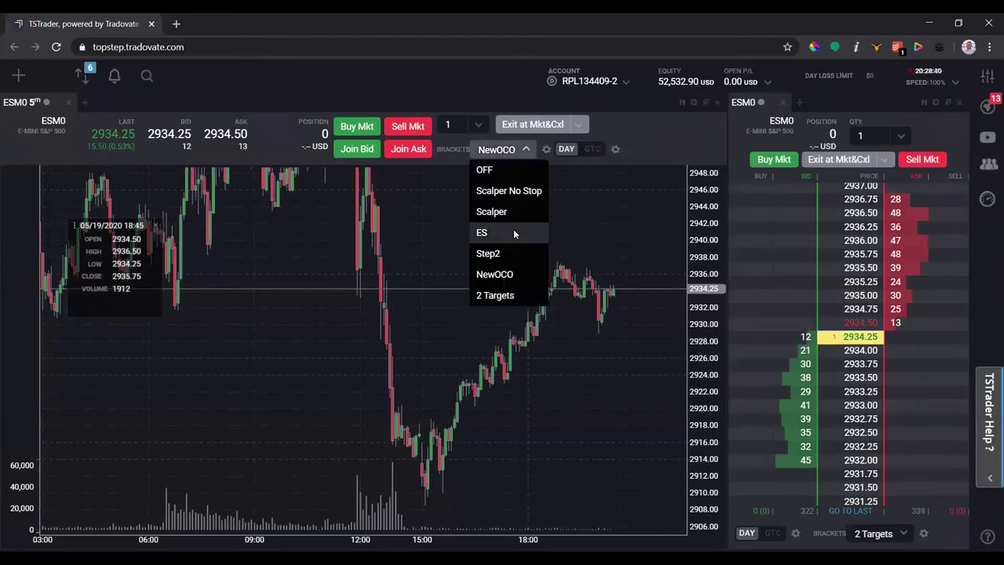
{"action": "left_click", "coordinate": [495, 295]}
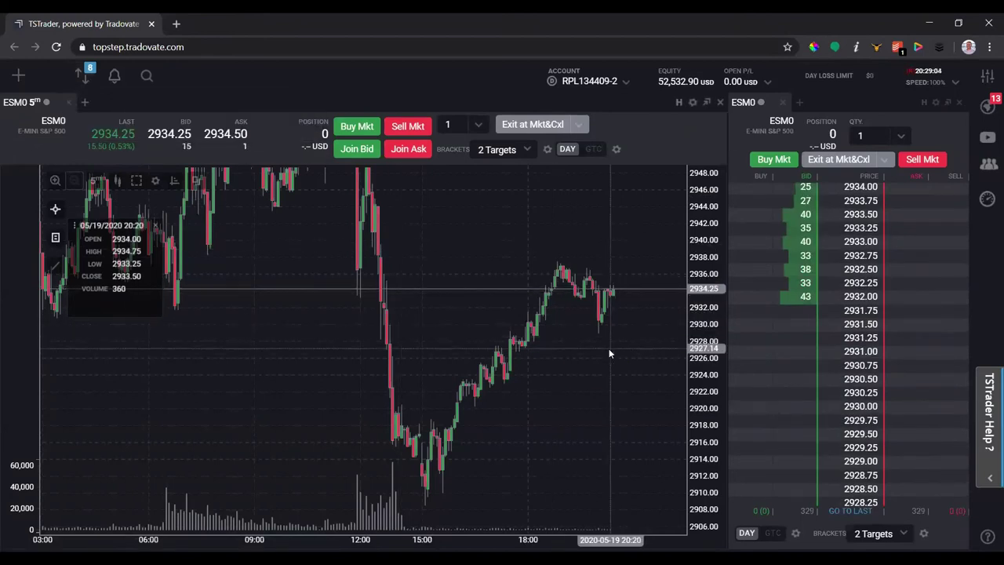
{"action": "left_click", "coordinate": [527, 151]}
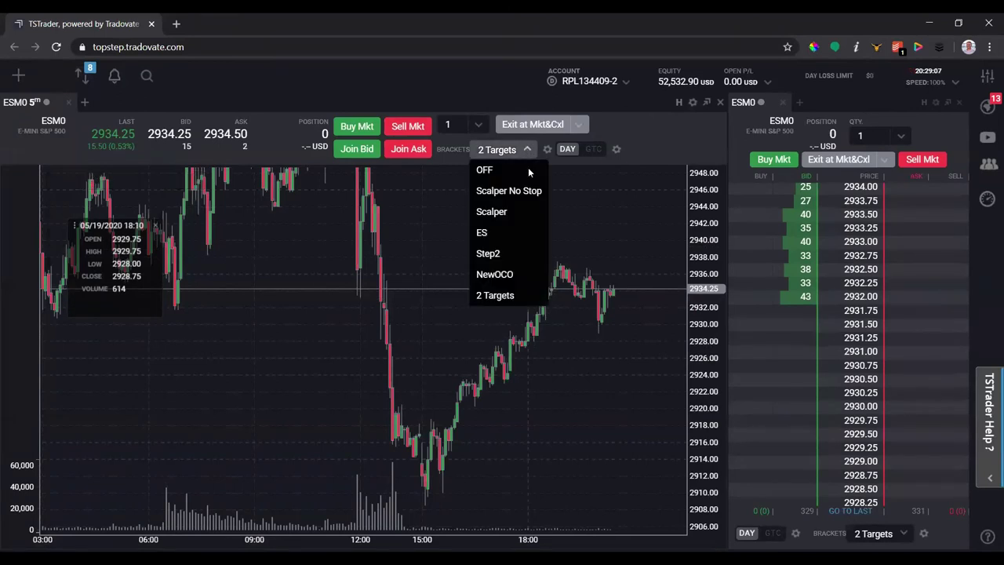
{"action": "left_click", "coordinate": [492, 297]}
{"action": "left_click", "coordinate": [478, 125]}
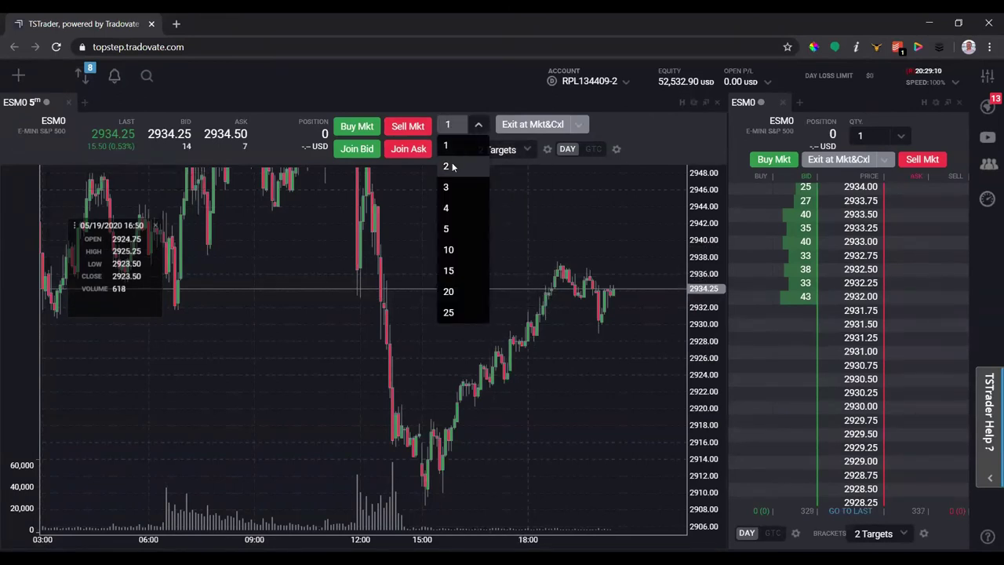
{"action": "left_click", "coordinate": [451, 167]}
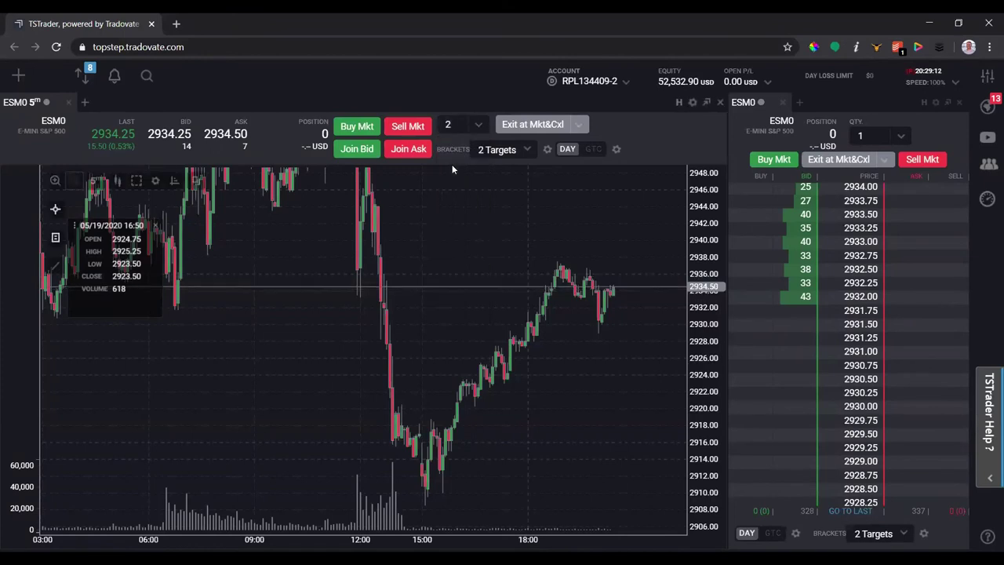
- Place a two-contract buy limit order at 2930.00 on the chart
{"action": "left_click", "coordinate": [614, 323]}
{"action": "left_click", "coordinate": [653, 370]}
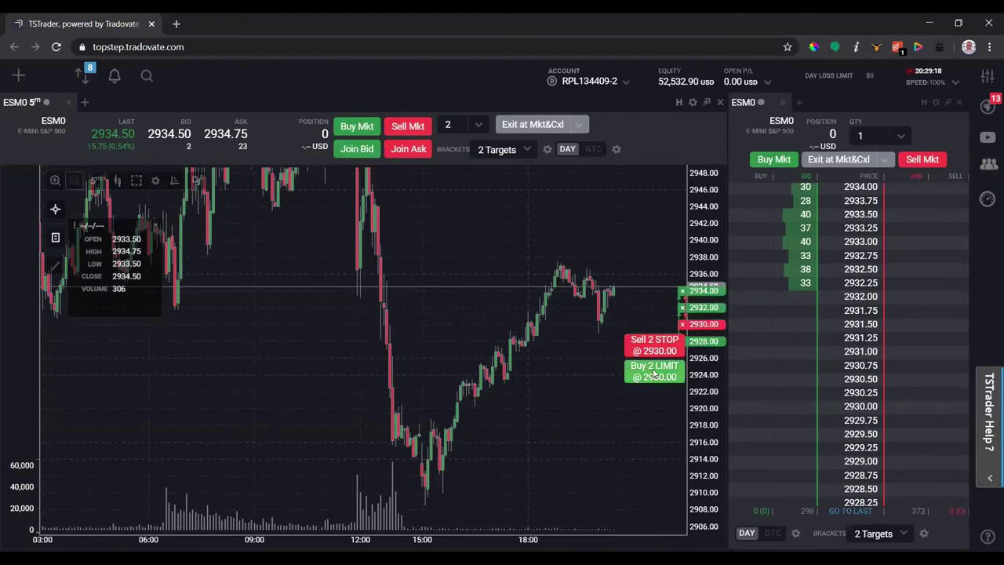
{"action": "left_click", "coordinate": [659, 375]}
{"action": "left_click", "coordinate": [634, 345]}
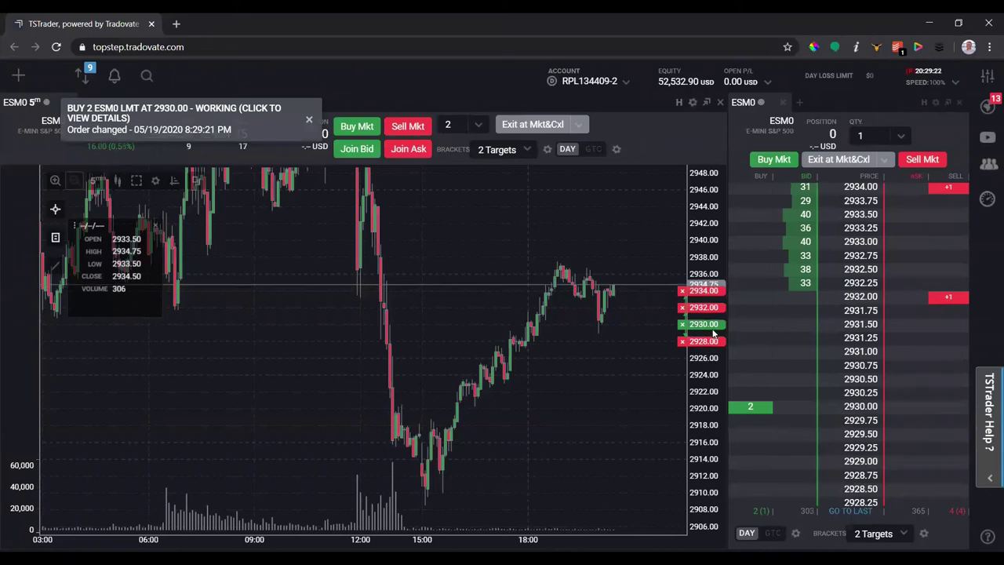
- Examine the buy limit order's stop loss and both profit targets on the price ladder, and cancel all working orders
{"action": "mouse_move", "coordinate": [738, 411]}
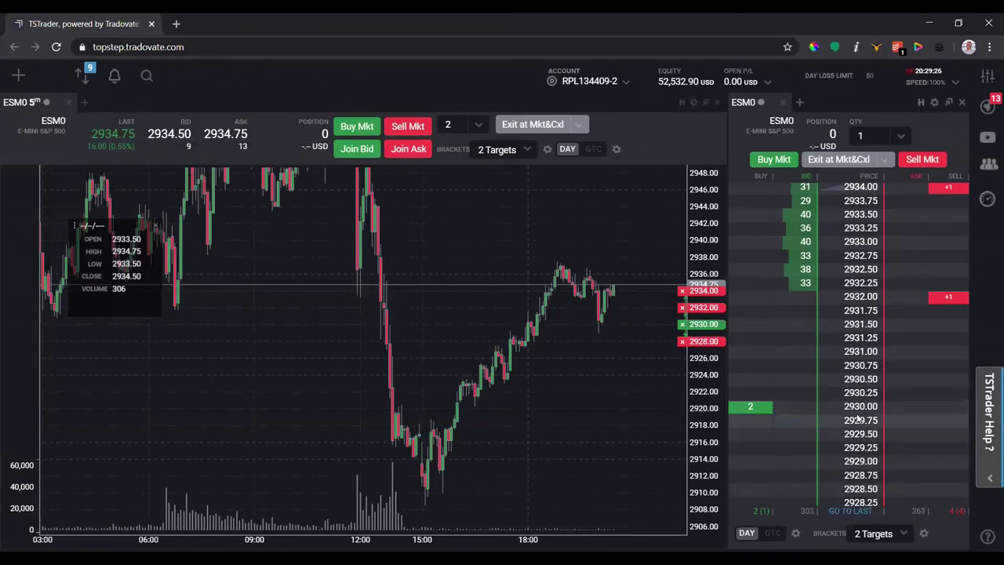
{"action": "scroll", "coordinate": [816, 406], "scroll_direction": "down", "scroll_amount": 2}
{"action": "mouse_move", "coordinate": [937, 408]}
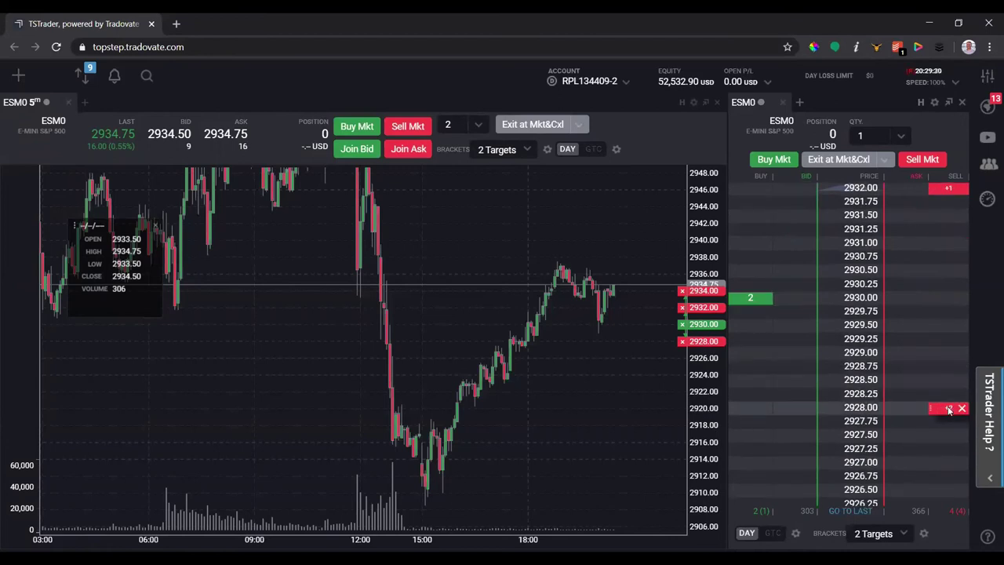
{"action": "scroll", "coordinate": [903, 409], "scroll_direction": "up", "scroll_amount": 2}
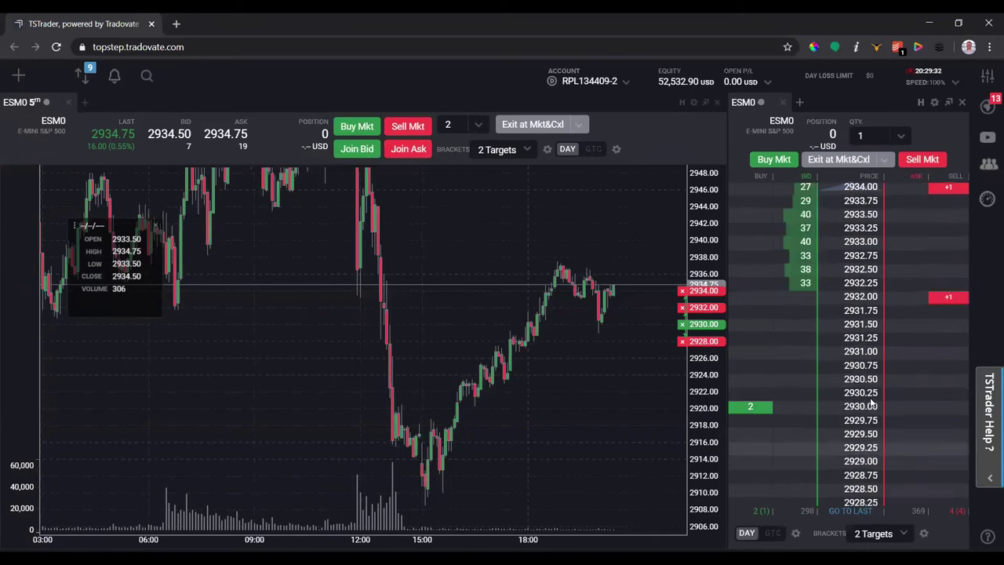
{"action": "mouse_move", "coordinate": [944, 301]}
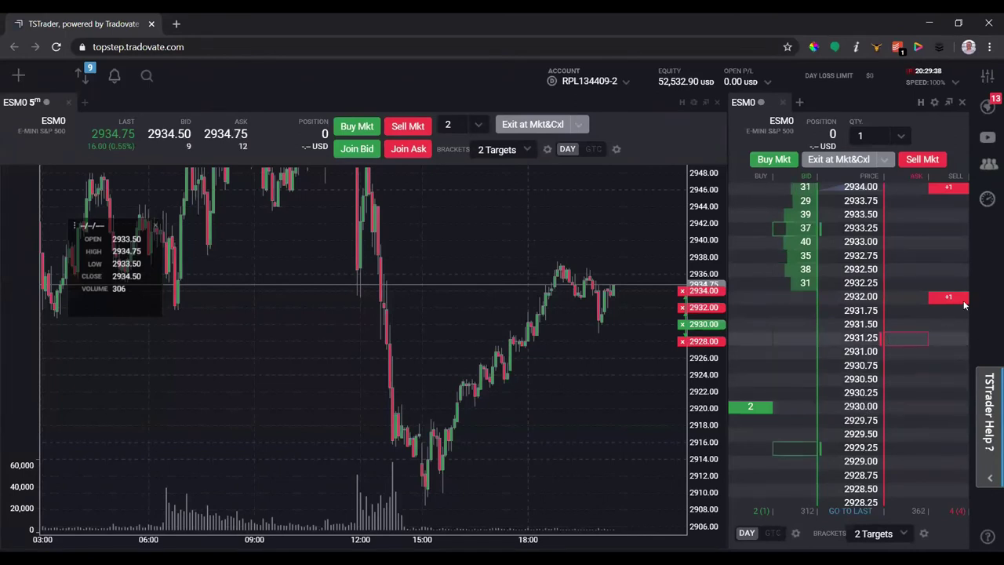
{"action": "scroll", "coordinate": [936, 276], "scroll_direction": "up", "scroll_amount": 1}
{"action": "mouse_move", "coordinate": [944, 242]}
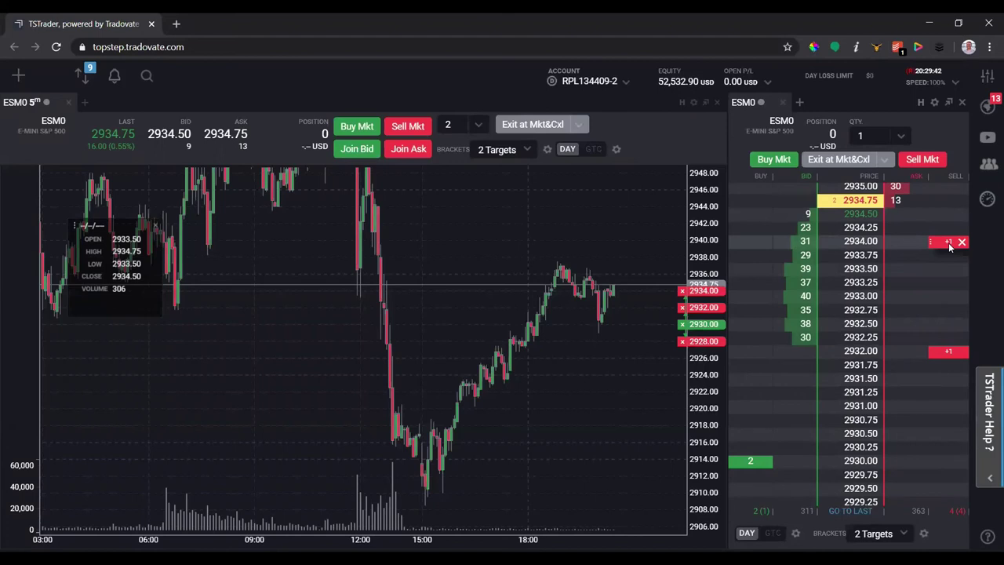
{"action": "scroll", "coordinate": [902, 207], "scroll_direction": "up", "scroll_amount": 2}
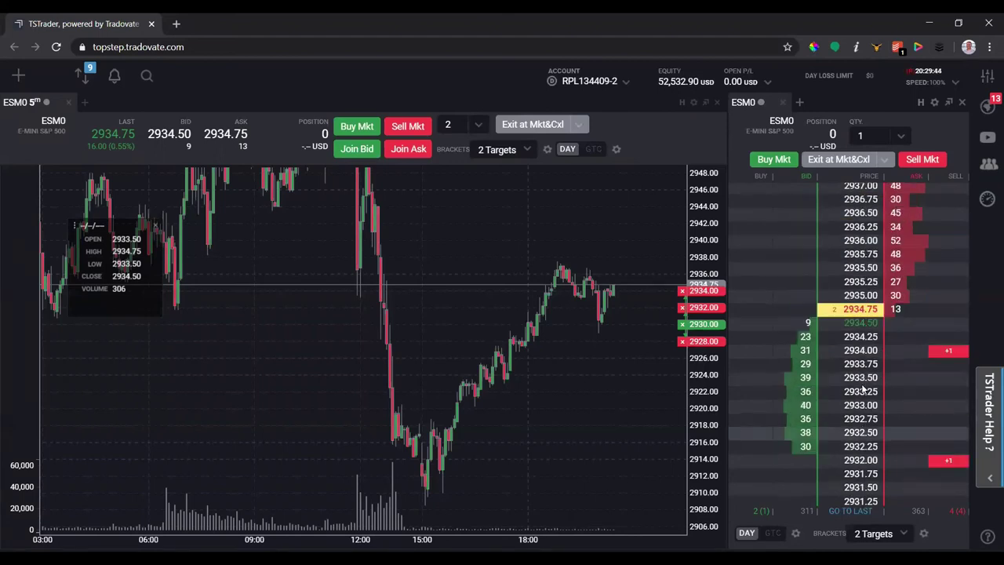
{"action": "left_click", "coordinate": [845, 161]}
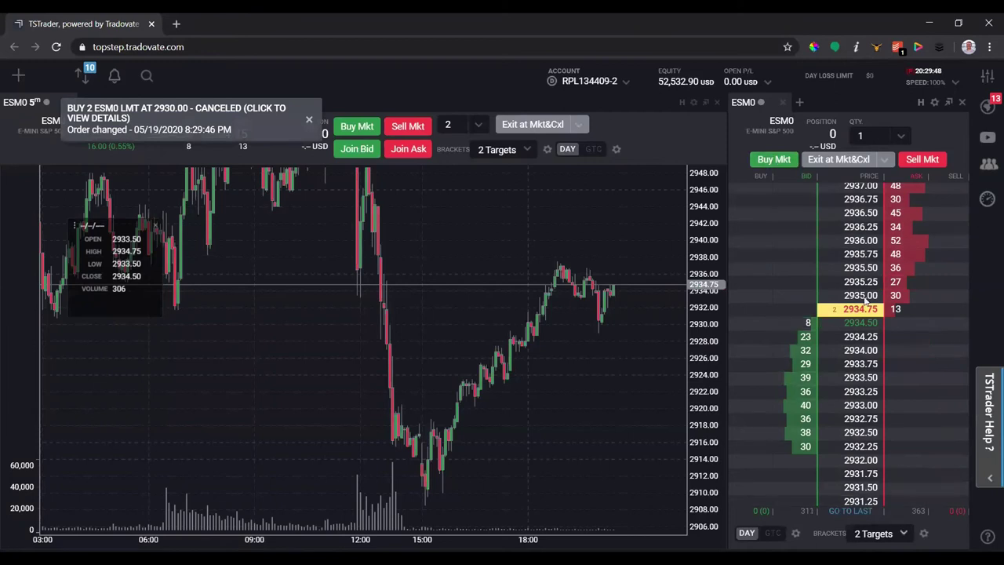
- Set the price ladder's order quantity to 2 and buy ESM0 at market with the 2 Targets bracket
{"action": "left_click", "coordinate": [869, 133]}
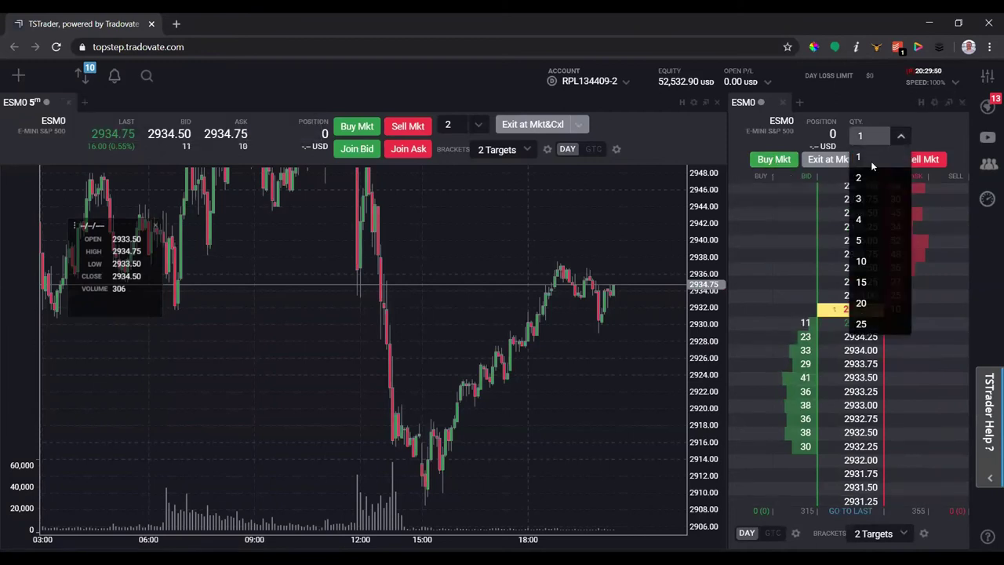
{"action": "left_click", "coordinate": [859, 165]}
{"action": "left_click", "coordinate": [786, 160]}
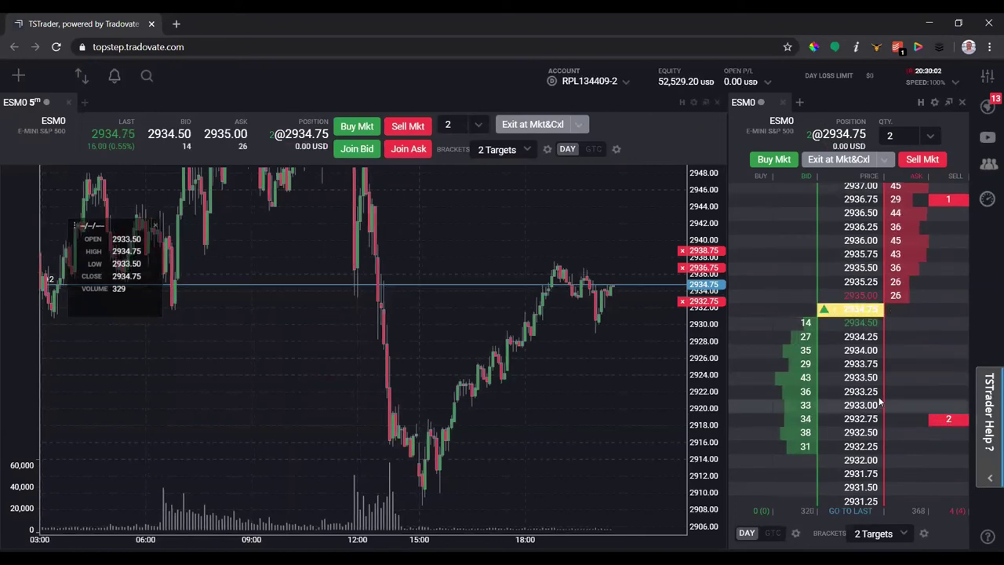
- Check both profit targets on the price ladder, and exit the position at market with its orders cancelled
{"action": "scroll", "coordinate": [880, 403], "scroll_direction": "up", "scroll_amount": 4}
{"action": "mouse_move", "coordinate": [946, 363]}
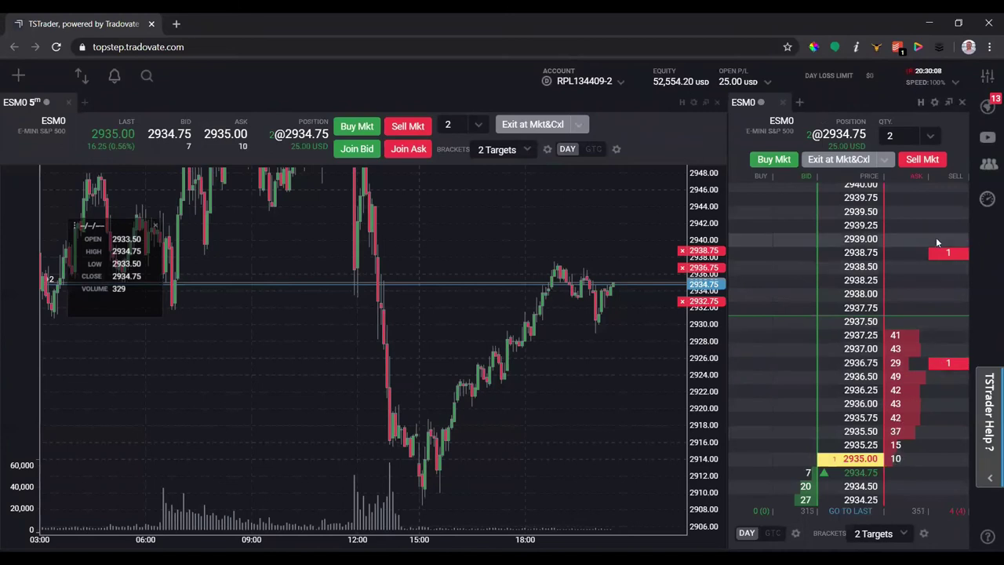
{"action": "left_click", "coordinate": [837, 160]}
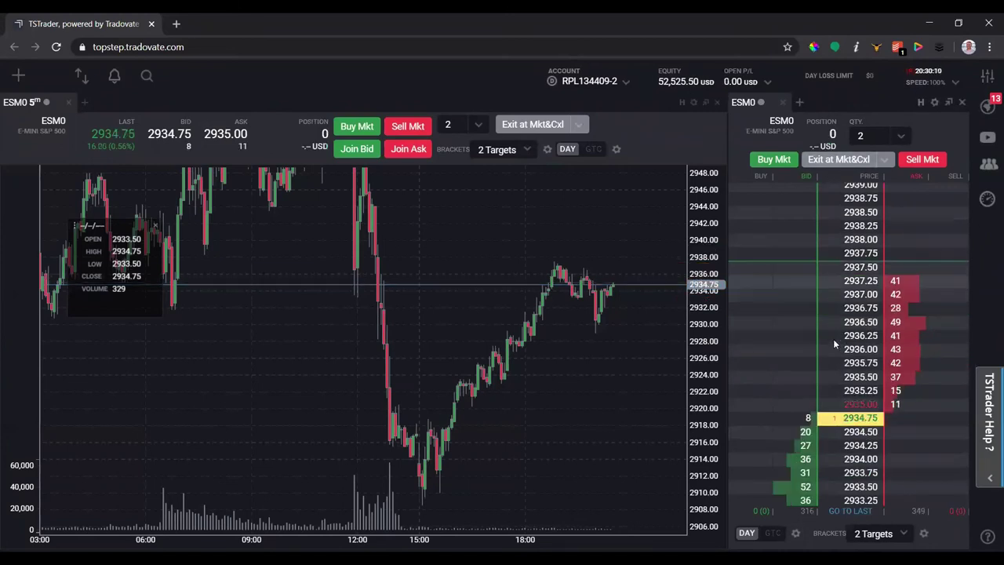
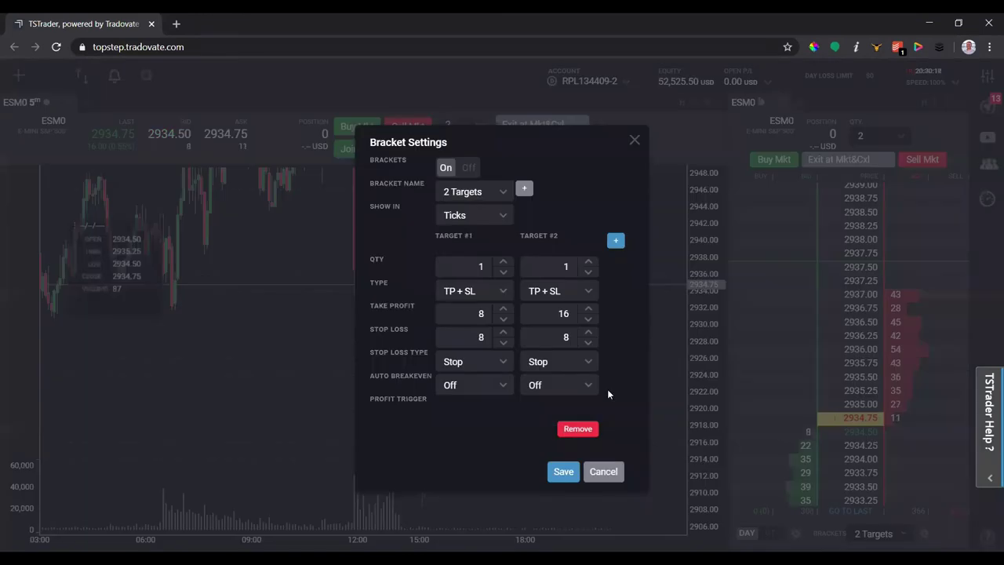
- Add a third target to the 2 Targets bracket and set the quantities of Target #1 and Target #2 to 2 each
{"action": "left_click", "coordinate": [617, 239]}
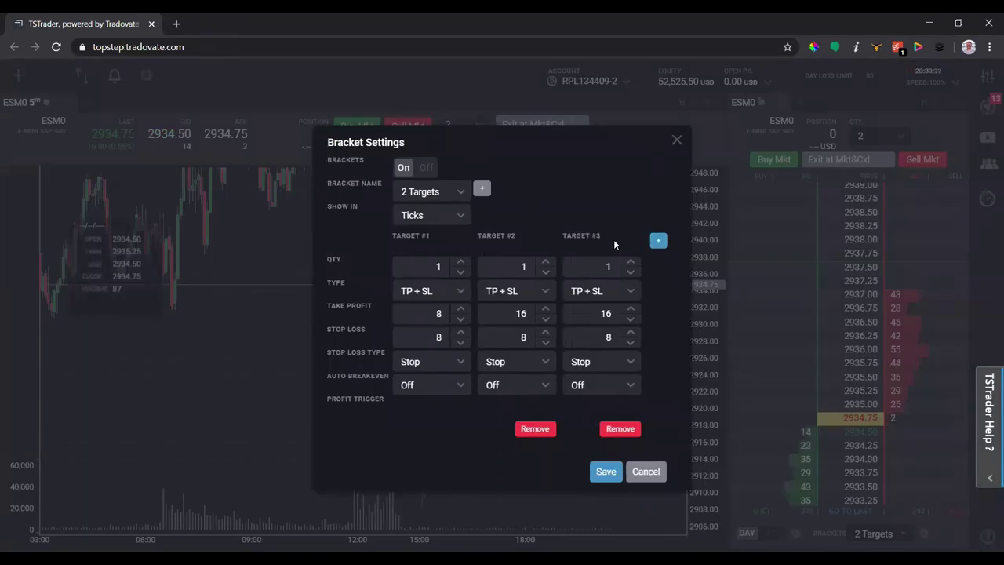
{"action": "left_click", "coordinate": [460, 261]}
{"action": "left_click", "coordinate": [546, 261]}
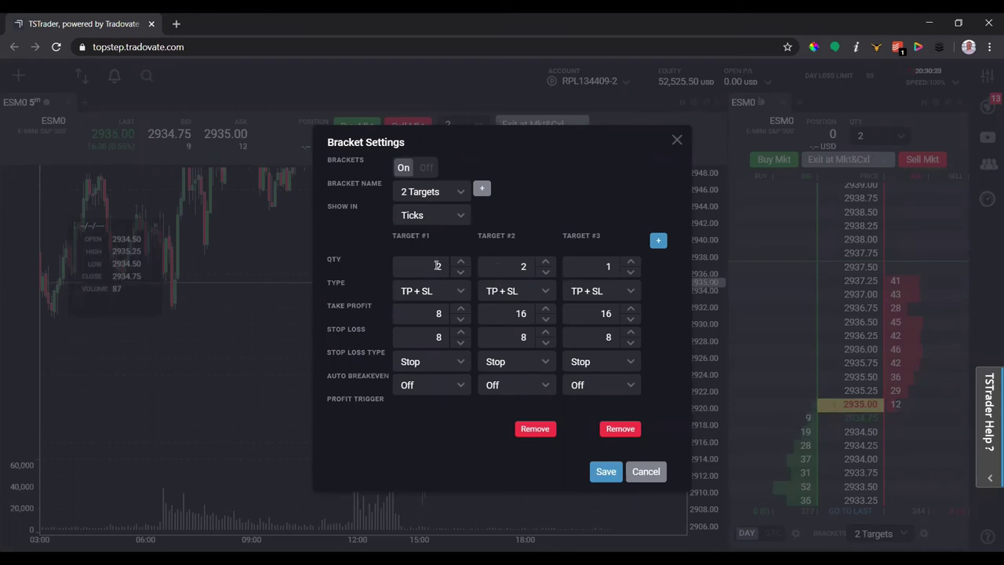
{"action": "left_click", "coordinate": [437, 266]}
{"action": "type", "text": "2"}
{"action": "key", "text": "BackSpace"}
- Name the three-target configuration as a new bracket called 5 Targets
{"action": "left_click", "coordinate": [482, 189]}
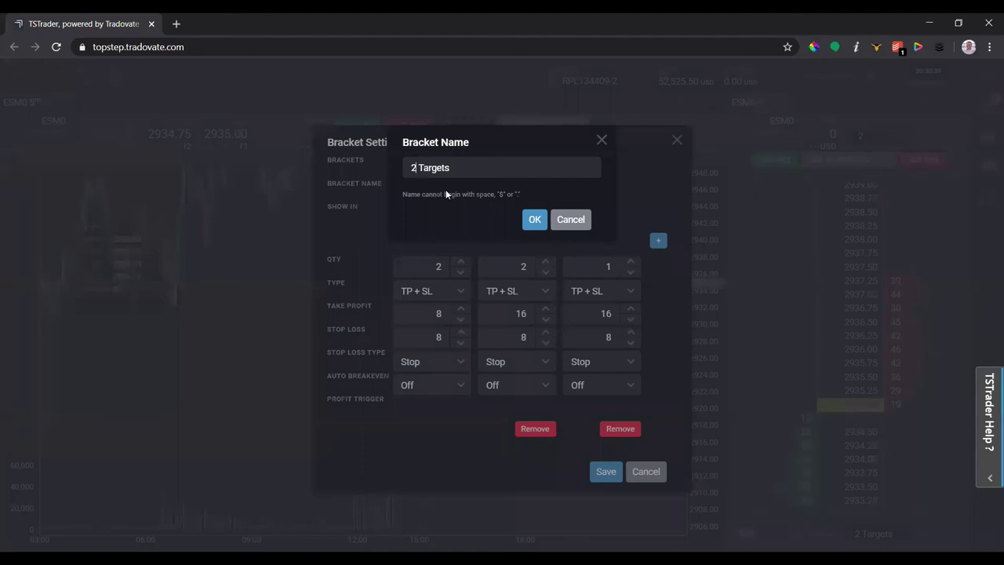
{"action": "key", "text": "BackSpace"}
{"action": "type", "text": "5"}
{"action": "left_click", "coordinate": [534, 220]}
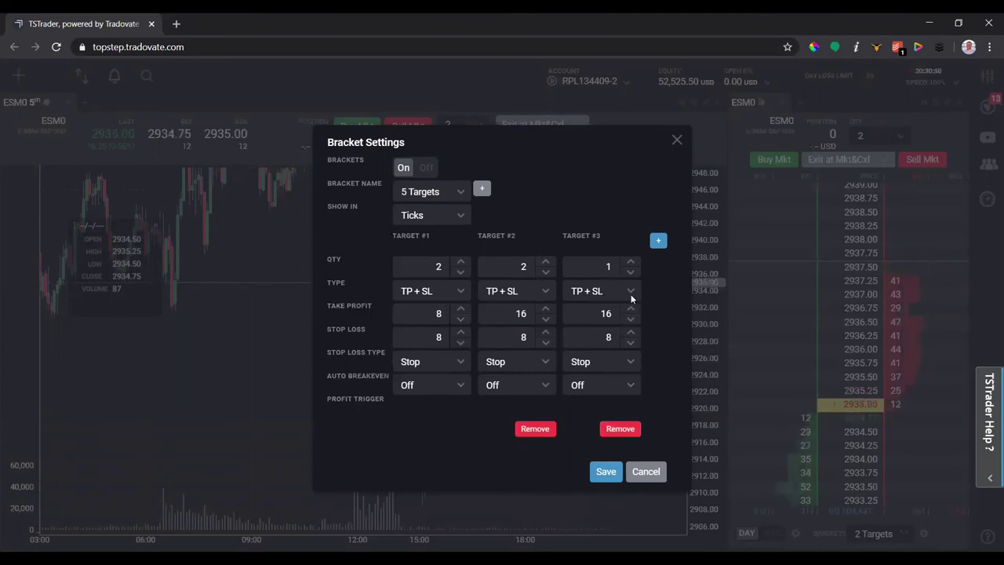
- Set Target #3's take profit to 20 ticks and save the 5 Targets bracket
{"action": "double_click", "coordinate": [613, 313]}
{"action": "type", "text": "20"}
{"action": "left_click", "coordinate": [610, 472]}
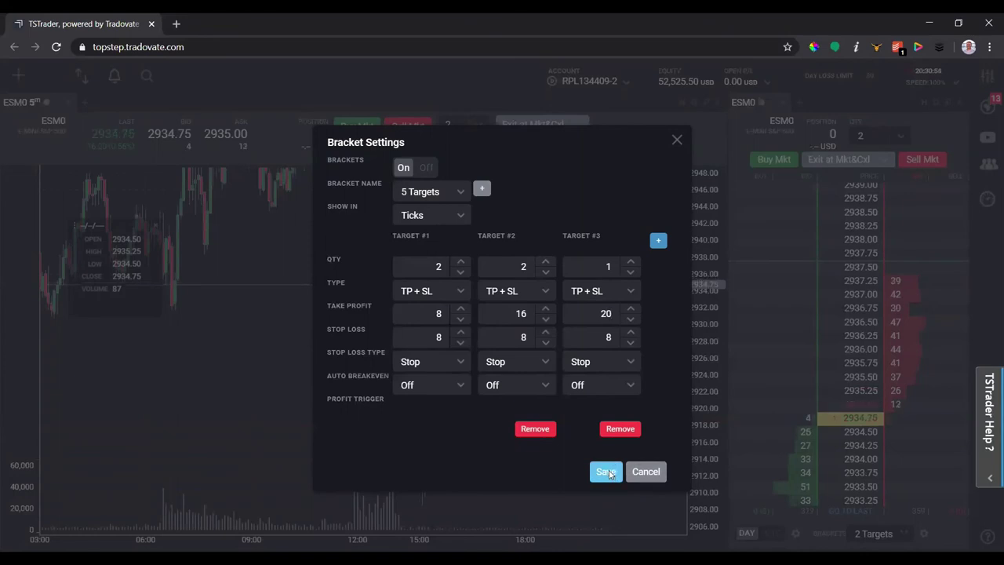
- Set the chart's order quantity to 5
{"action": "left_click", "coordinate": [475, 124]}
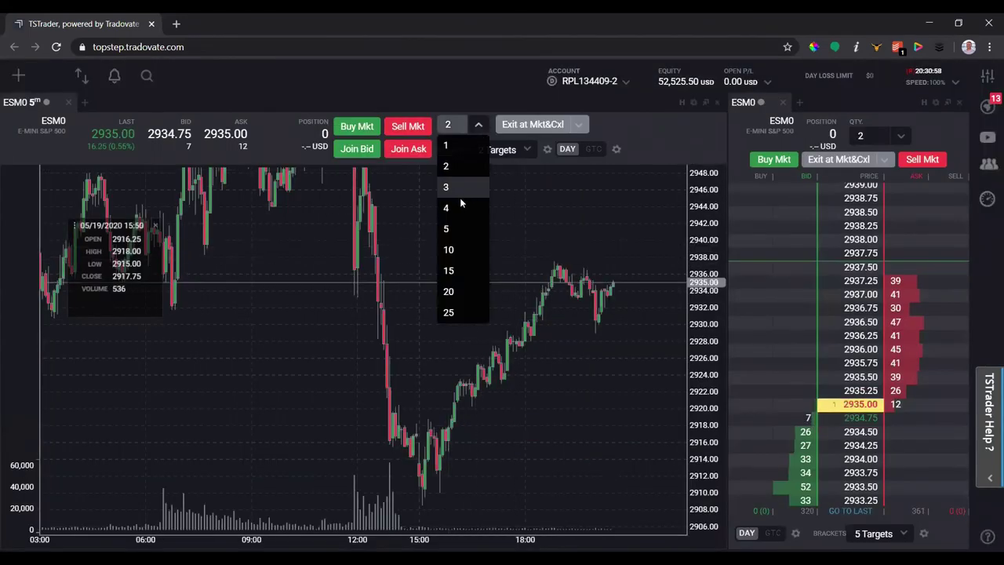
{"action": "left_click", "coordinate": [454, 228]}
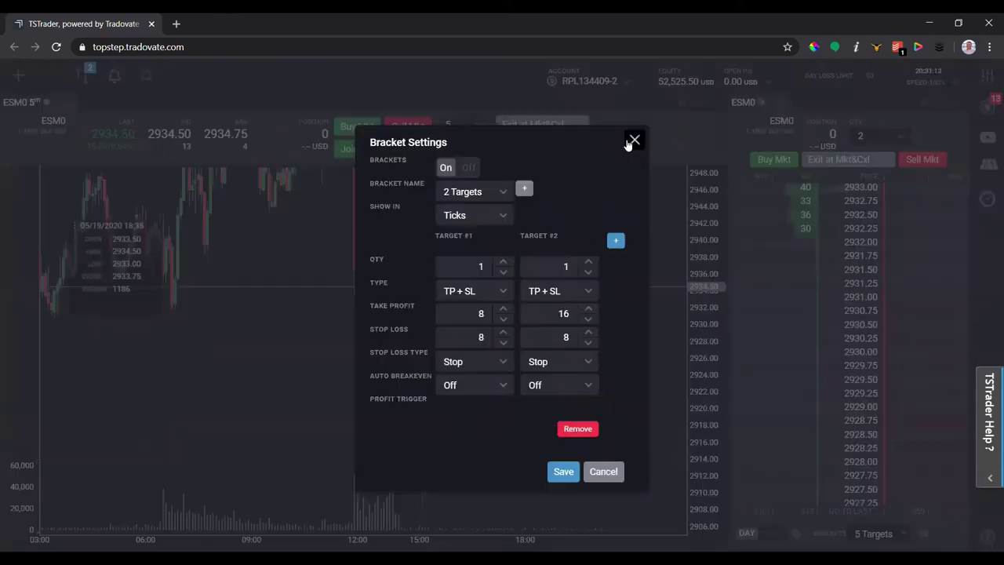
- Close the bracket settings without saving and select the 5 Targets bracket for the chart's orders
{"action": "left_click", "coordinate": [632, 138]}
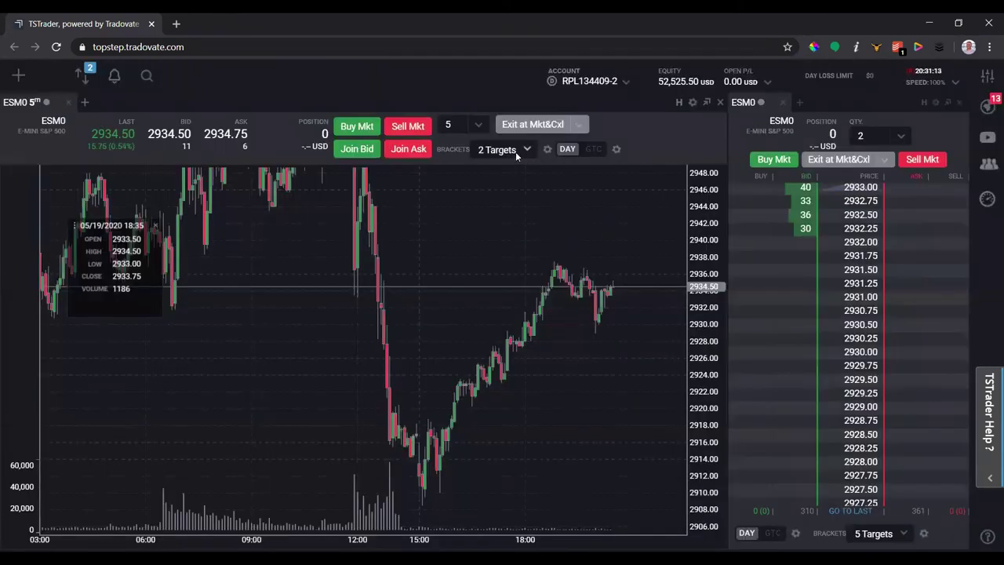
{"action": "left_click", "coordinate": [529, 150]}
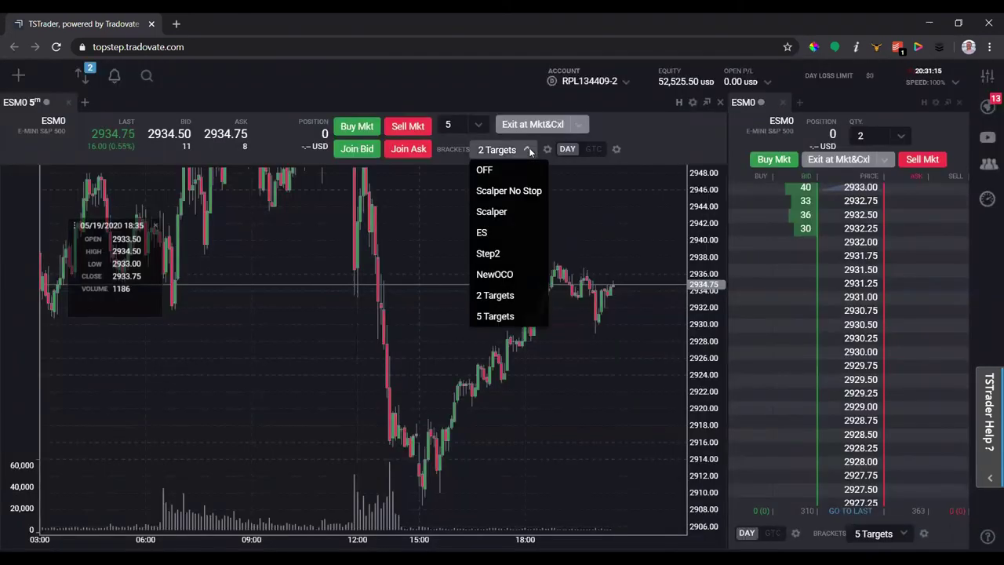
{"action": "left_click", "coordinate": [508, 318]}
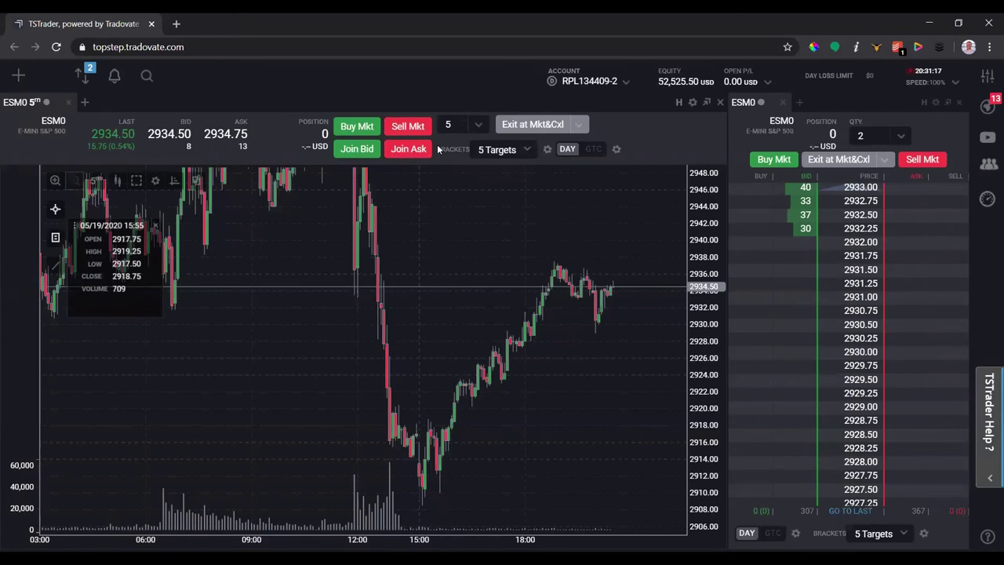
- Place a buy limit order for 5 ESM0 contracts at 2930.00 from the chart with the 5 Targets bracket attached
{"action": "left_click", "coordinate": [574, 327]}
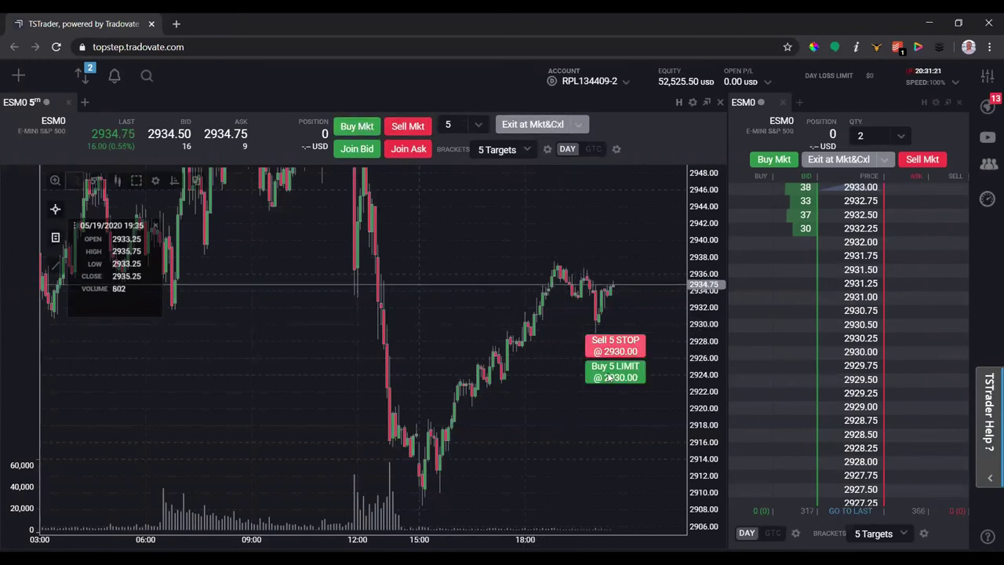
{"action": "left_click", "coordinate": [616, 372]}
{"action": "left_click", "coordinate": [615, 375]}
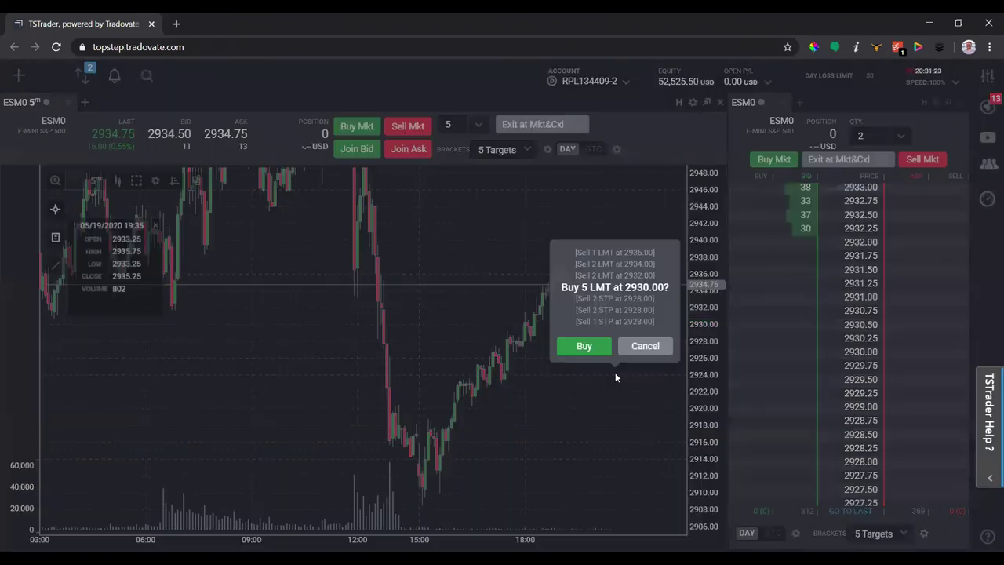
{"action": "left_click", "coordinate": [590, 350]}
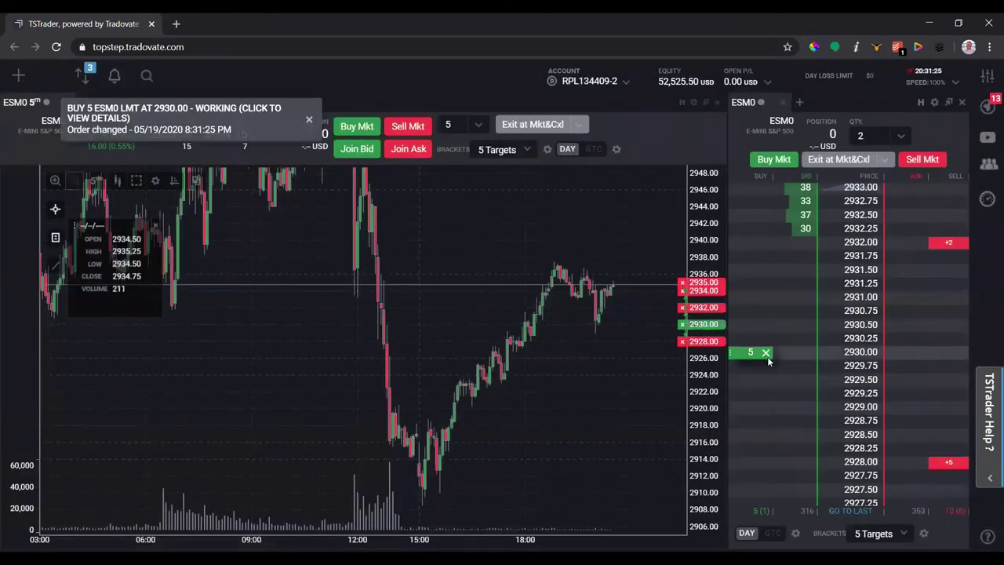
- Examine the entry order and its attached stop loss and take profit orders on the price ladder
{"action": "mouse_move", "coordinate": [932, 465]}
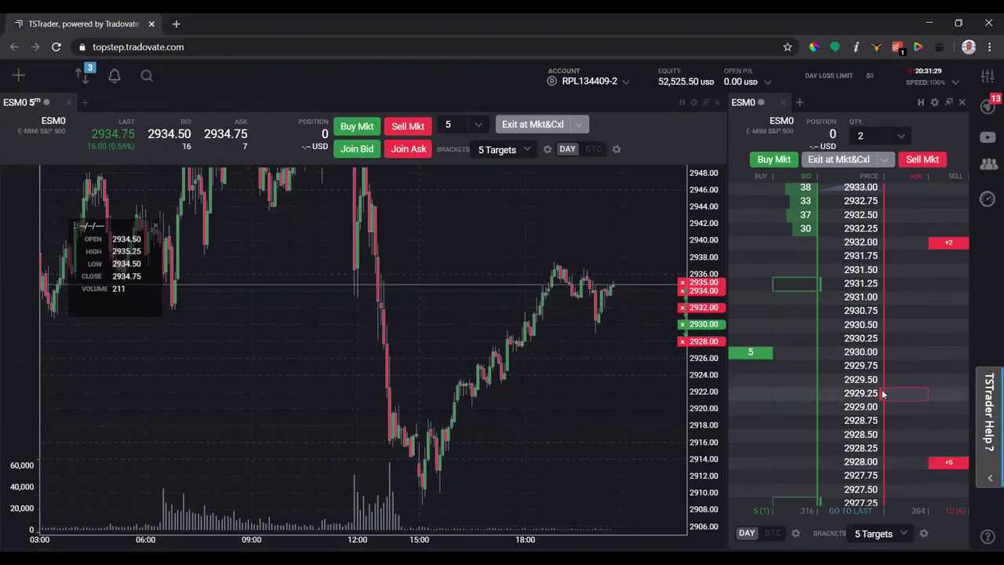
{"action": "scroll", "coordinate": [881, 388], "scroll_direction": "up", "scroll_amount": 2}
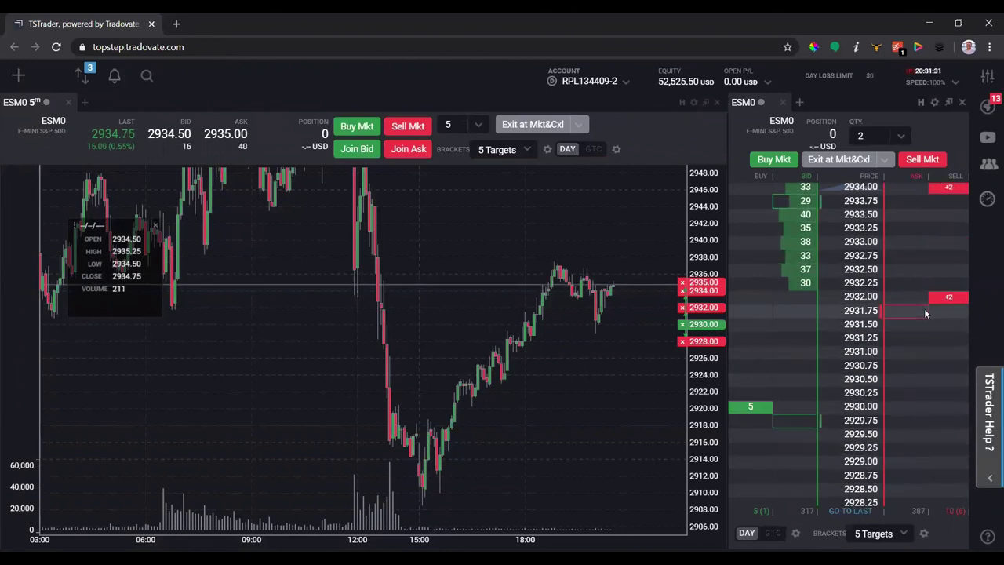
{"action": "mouse_move", "coordinate": [933, 297]}
{"action": "scroll", "coordinate": [914, 283], "scroll_direction": "up", "scroll_amount": 1}
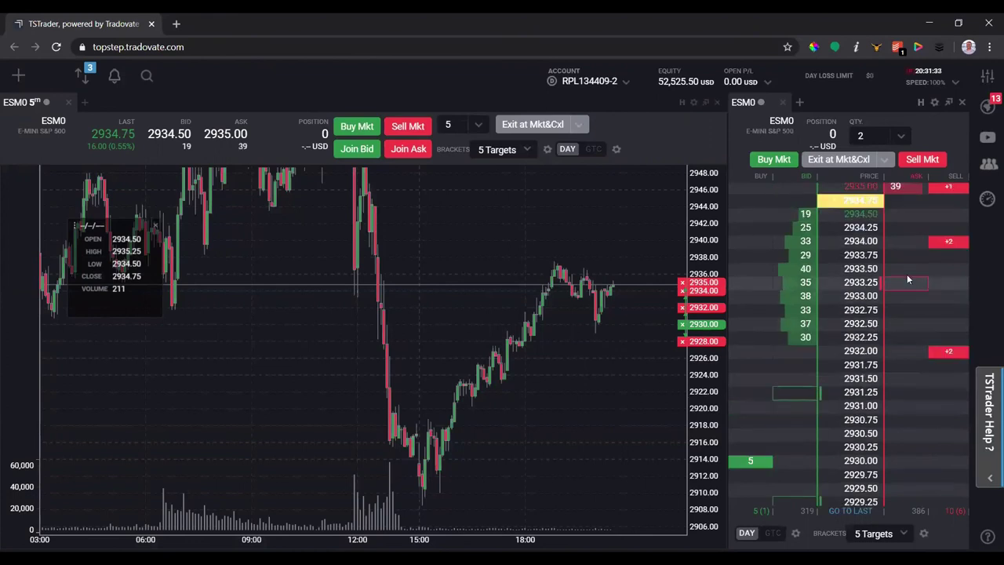
{"action": "scroll", "coordinate": [879, 290], "scroll_direction": "up", "scroll_amount": 3}
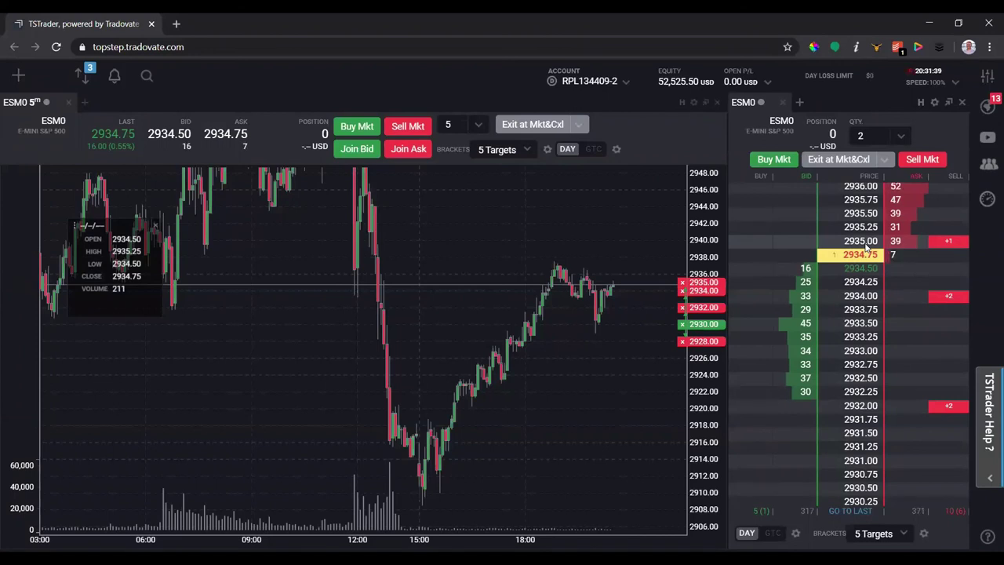
{"action": "scroll", "coordinate": [867, 247], "scroll_direction": "down", "scroll_amount": 2}
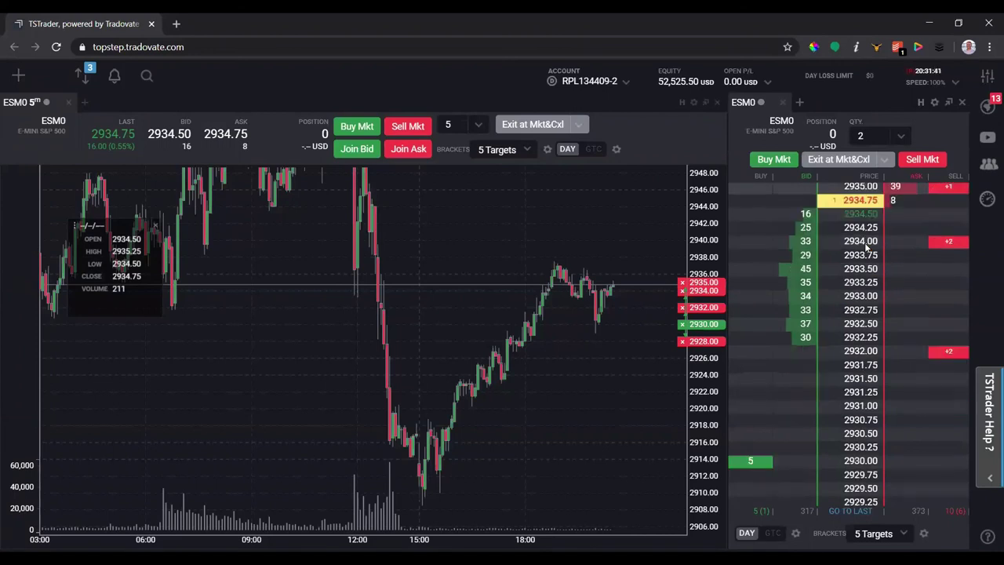